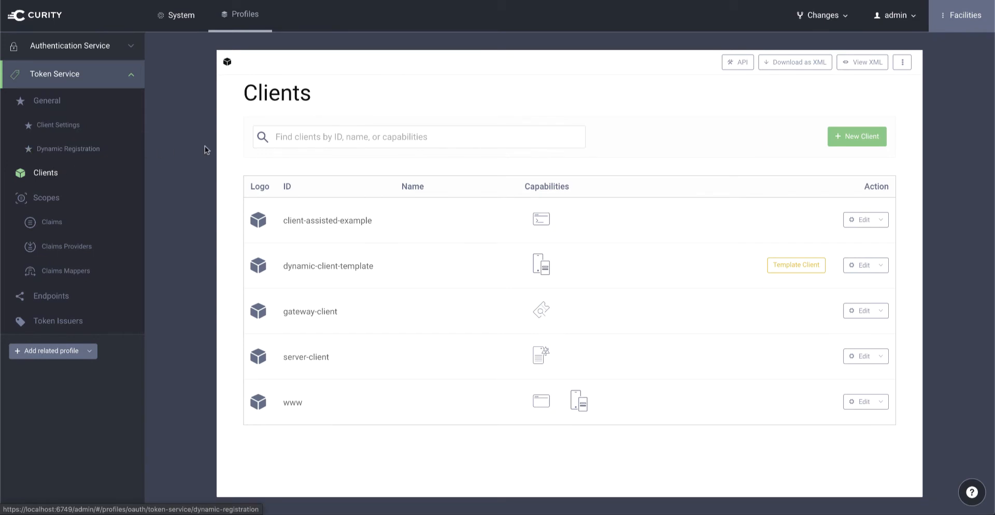
Open the dynamic-client-template client and review its capabilities, scopes, redirect URIs and dynamic client registration settings.
click(345, 271)
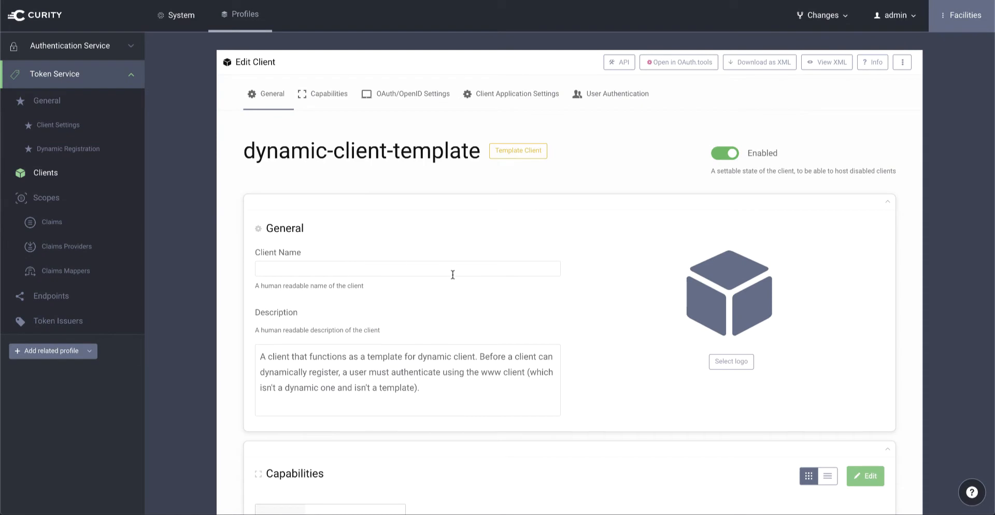
scroll(452, 275, down, 8)
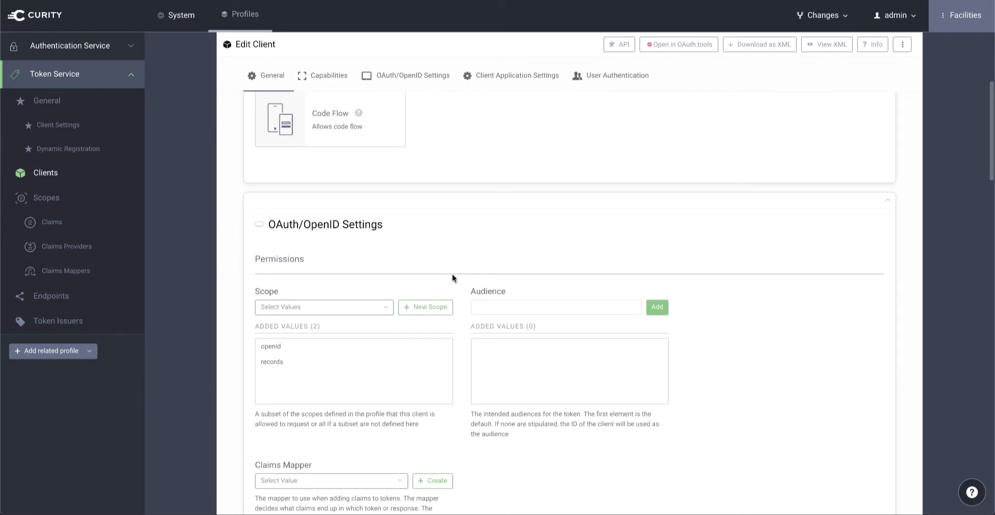
scroll(452, 276, down, 10)
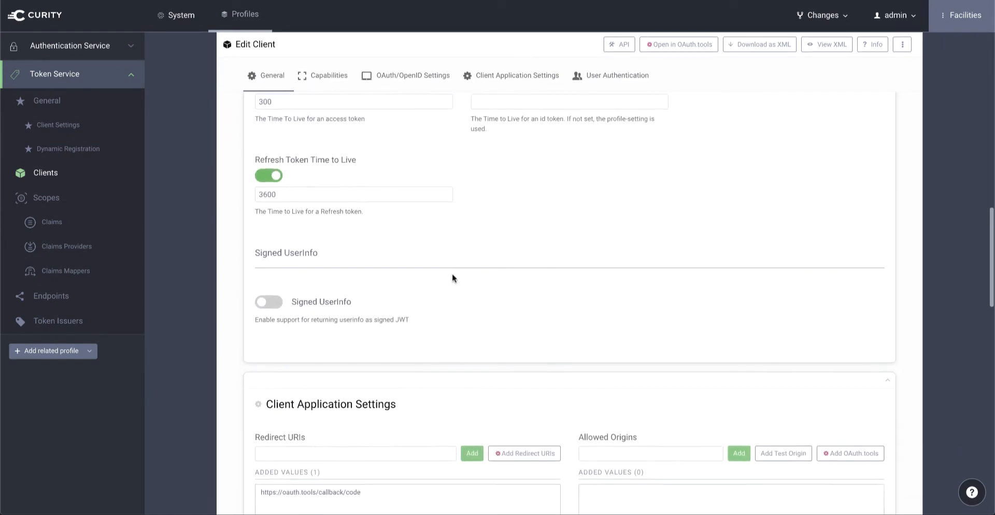
scroll(452, 276, down, 3)
scroll(452, 276, down, 4)
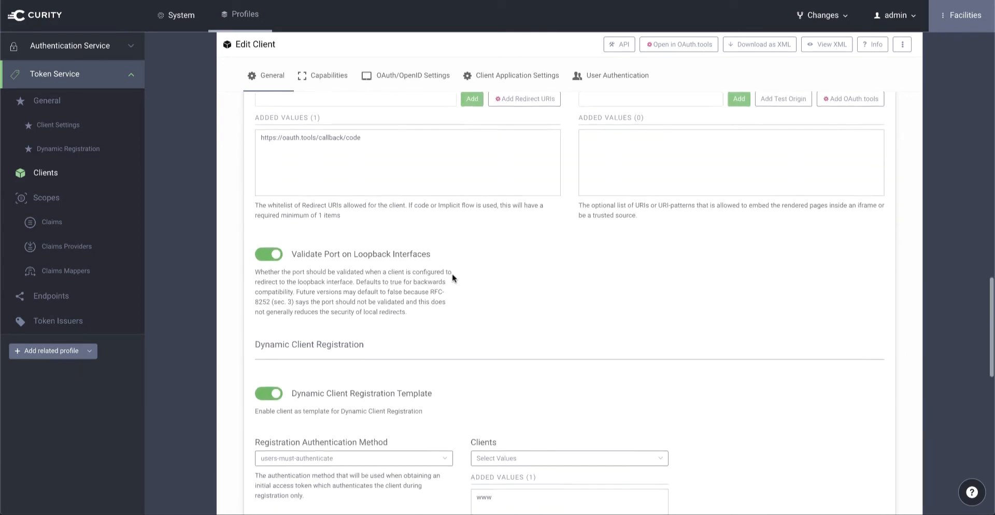
scroll(451, 274, down, 3)
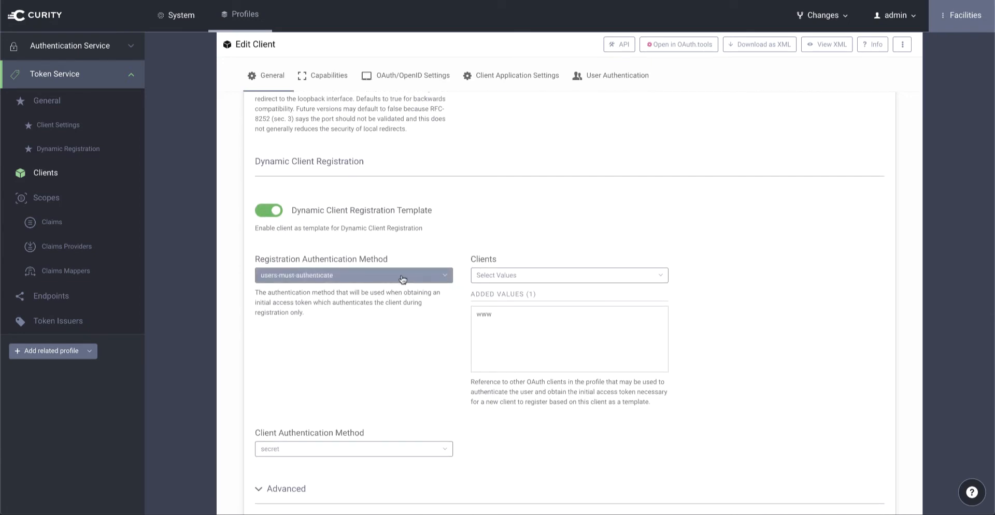
mouse_move(510, 323)
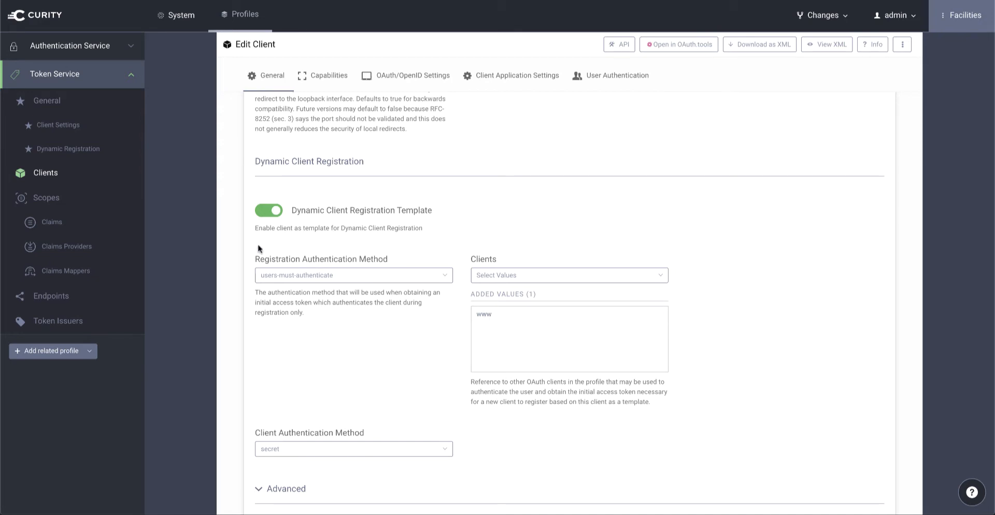
Open the www client, review its user authentication, redirect URIs, scopes and capabilities, and go to the token service endpoints.
click(39, 177)
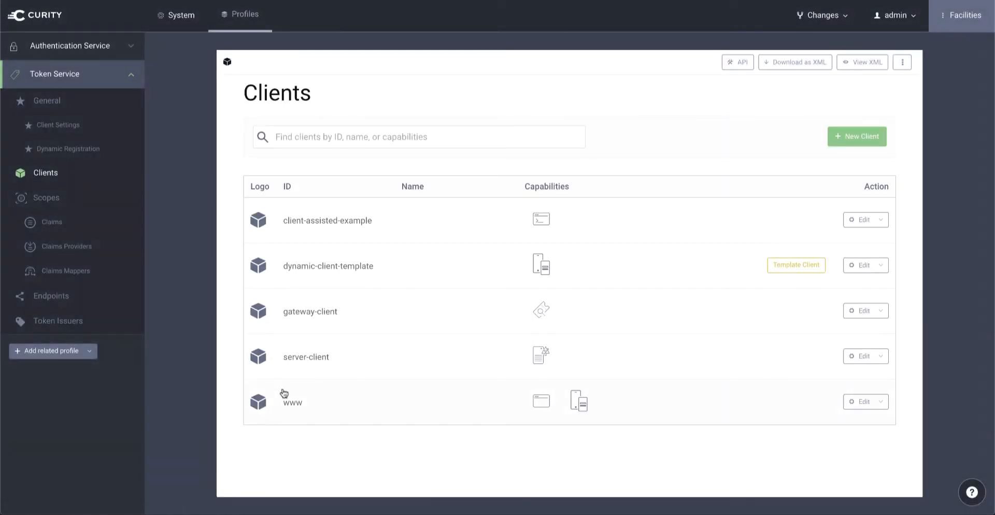
click(299, 403)
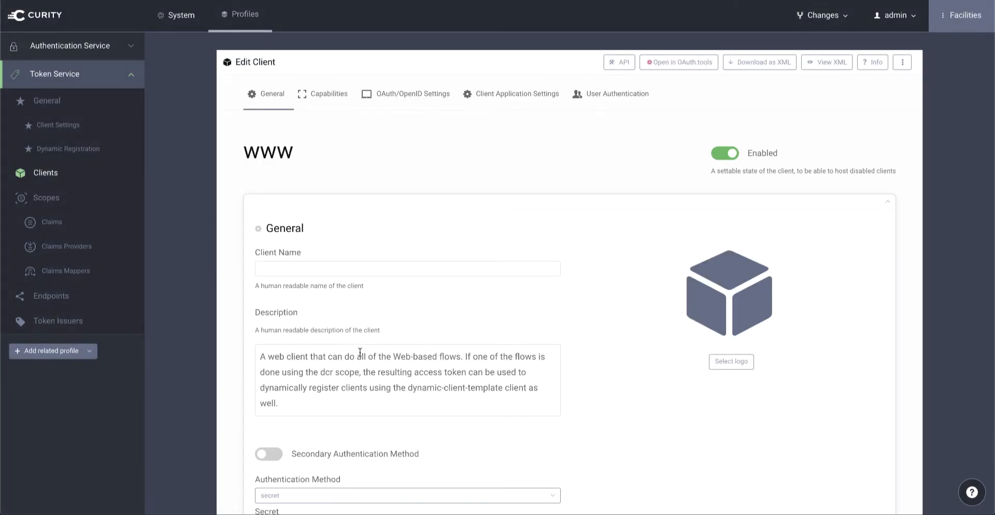
scroll(359, 353, down, 2)
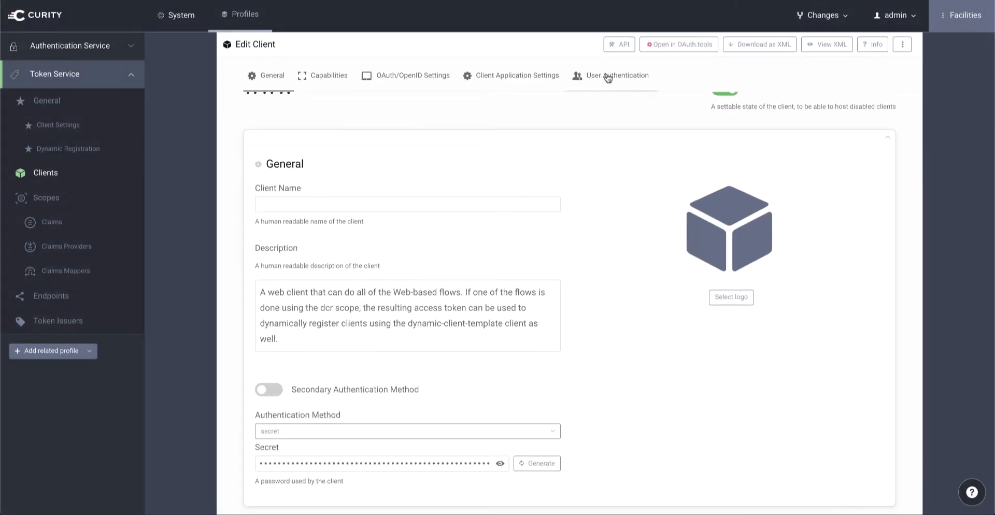
click(607, 78)
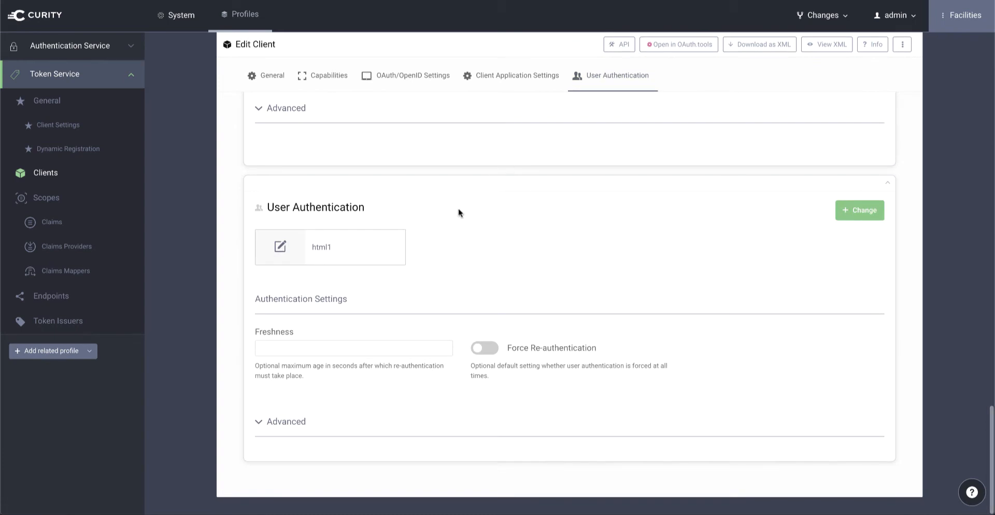
mouse_move(343, 253)
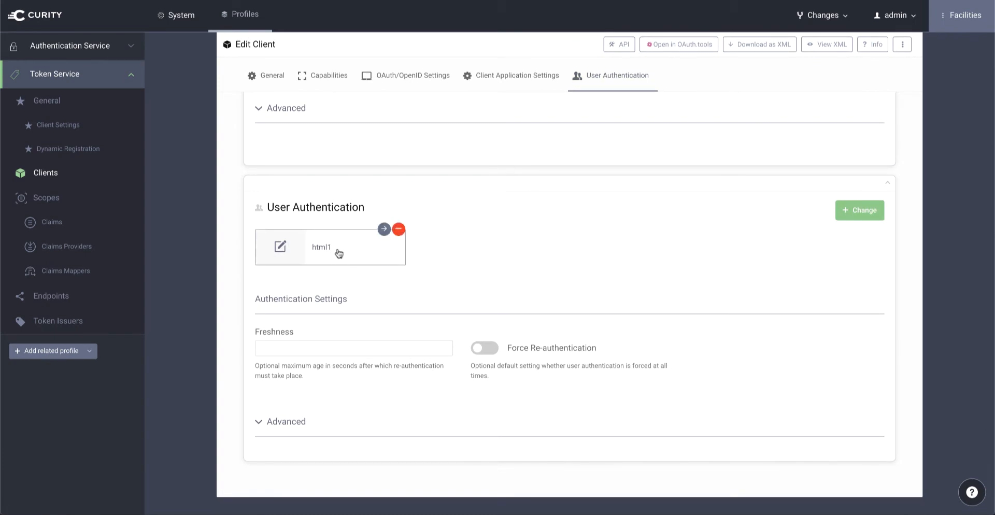
scroll(339, 253, up, 10)
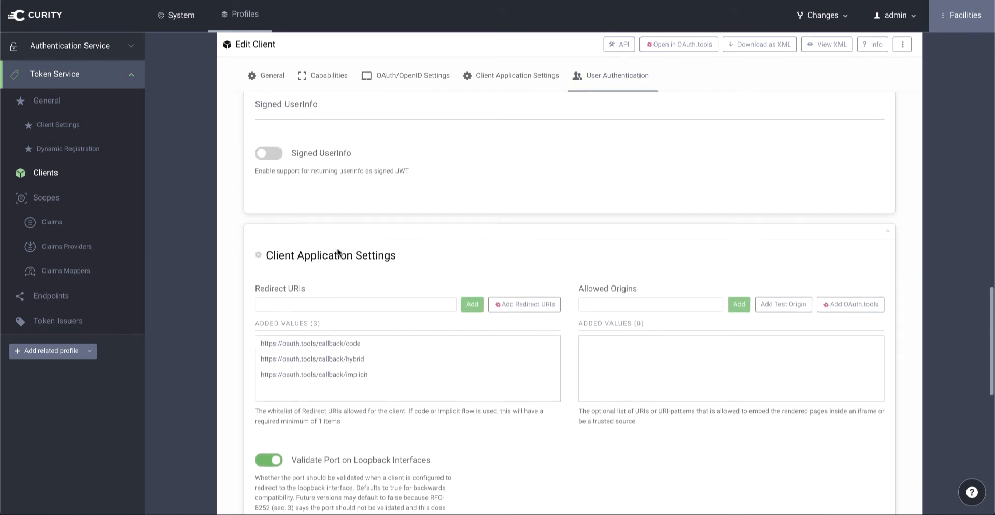
scroll(338, 253, up, 10)
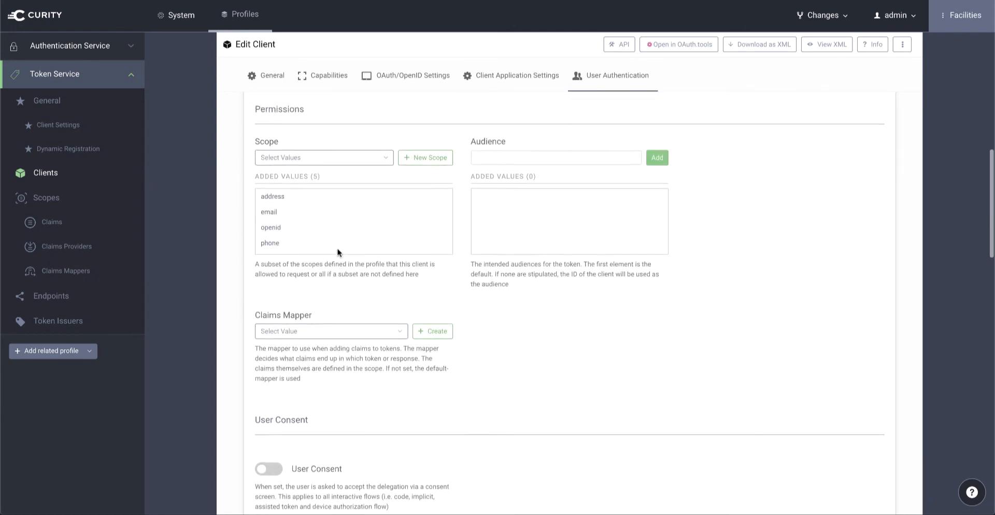
scroll(337, 253, up, 5)
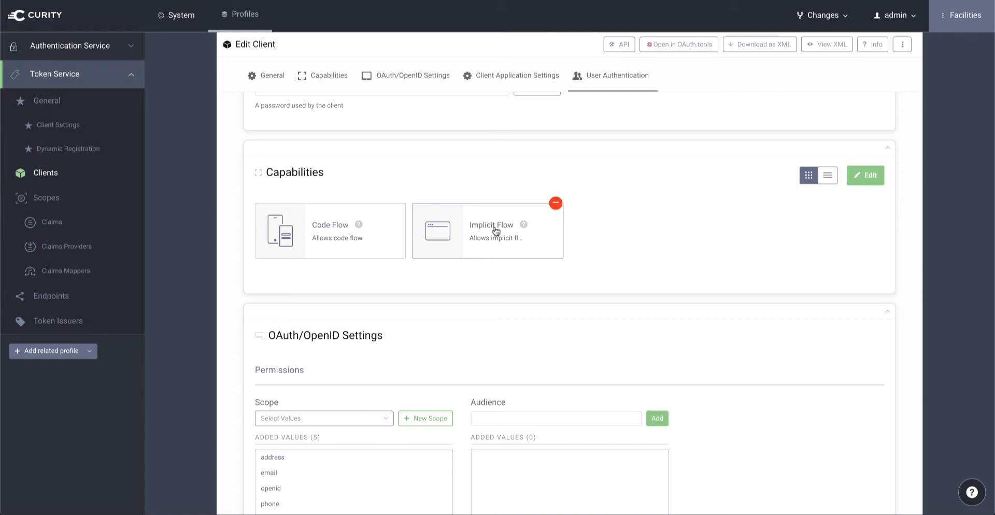
click(51, 295)
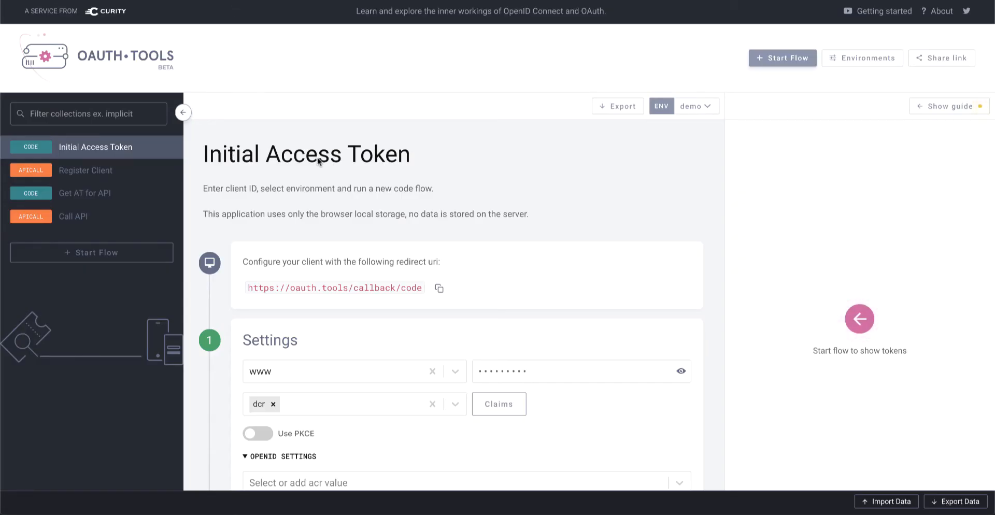
Switch to OAuth Tools and run the Initial Access Token code flow with the www client and the dcr scope.
scroll(328, 282, down, 2)
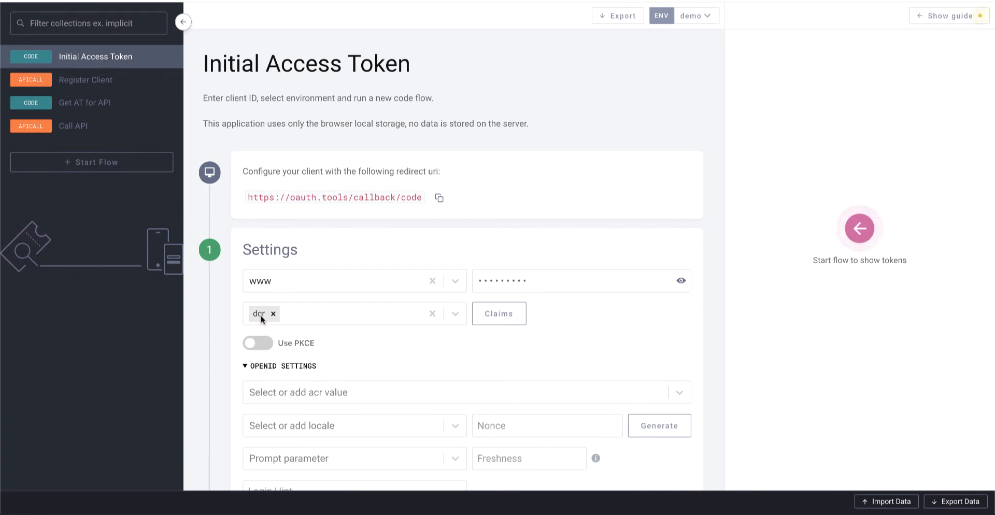
scroll(389, 326, down, 7)
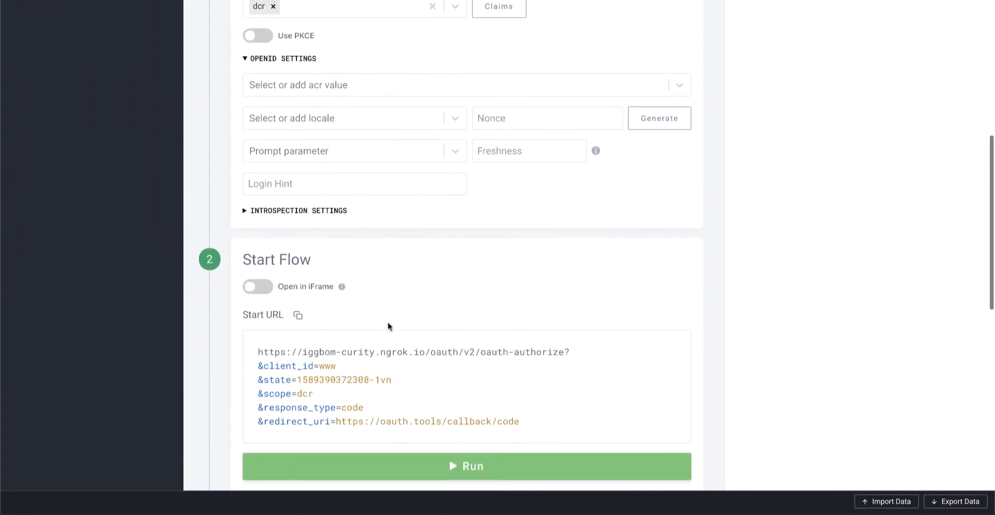
click(409, 398)
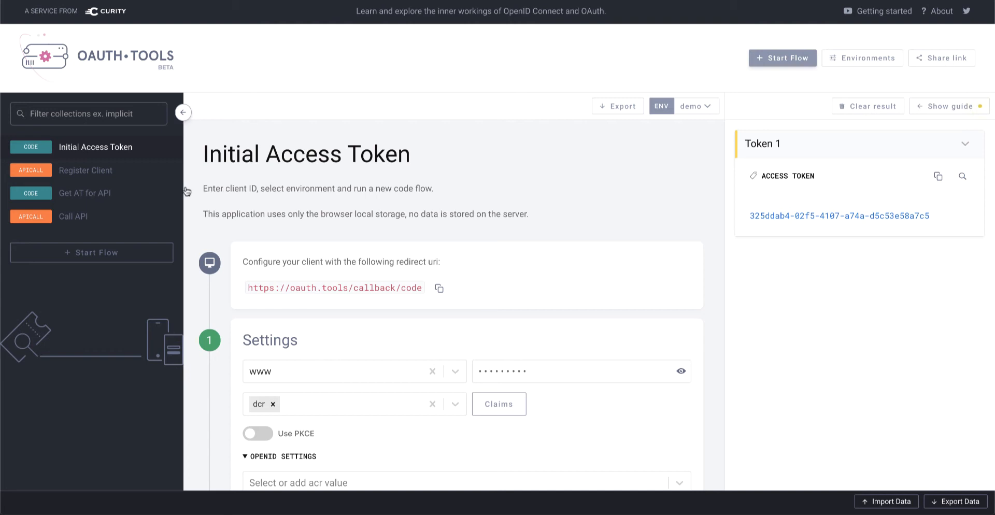
Open the Register Client call, highlight its client-registration path, and switch to Apigee to view the API proxies.
click(102, 175)
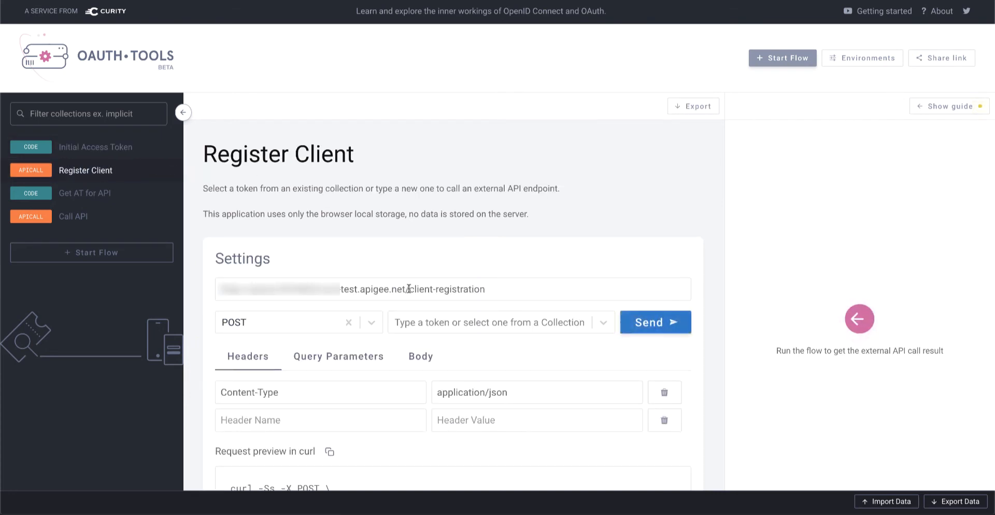
drag(409, 289, 495, 288)
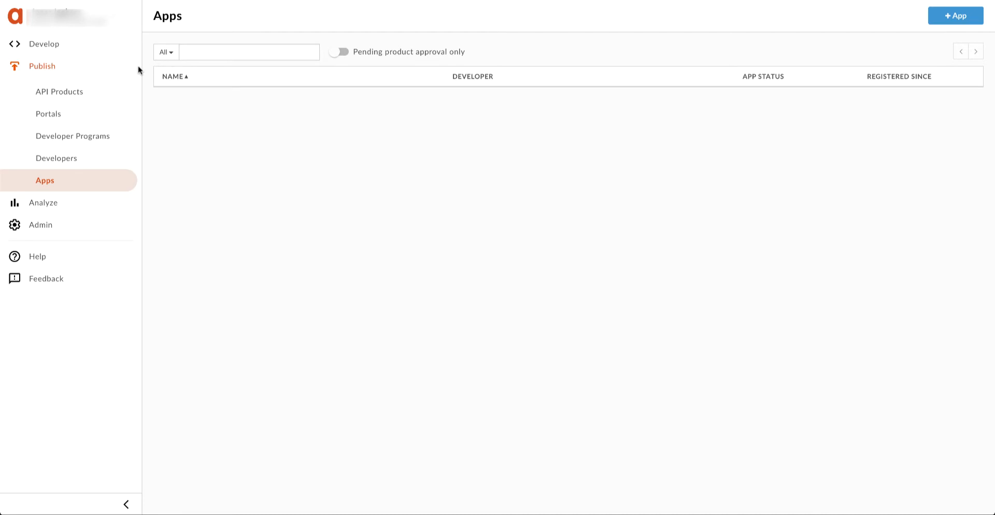
click(52, 46)
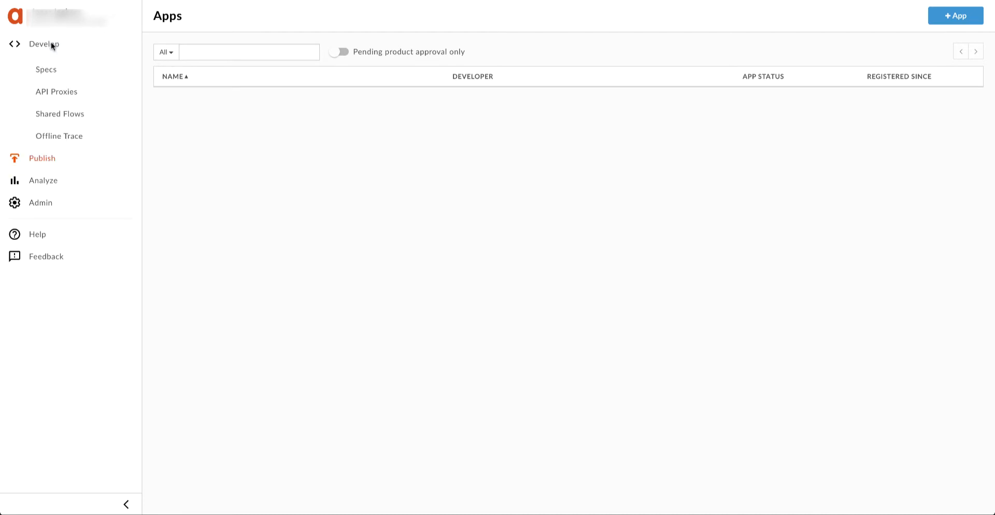
click(59, 92)
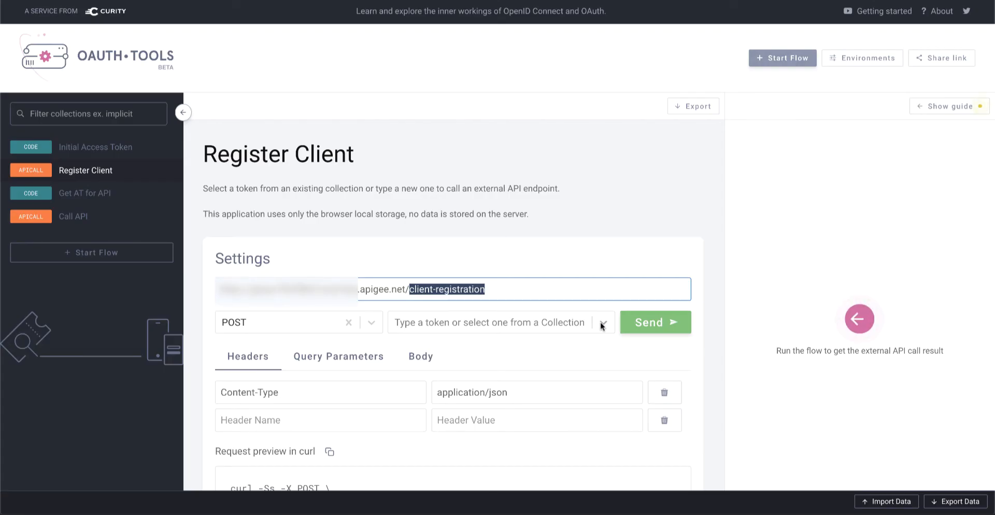
Back in OAuth Tools, choose the Initial Access Token's access token for the Register Client call and send the POST request.
click(571, 322)
click(570, 357)
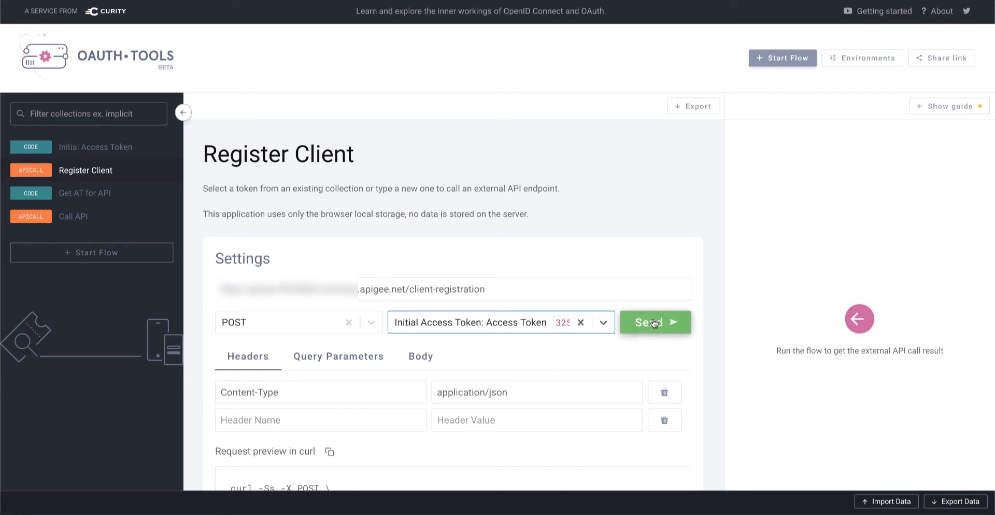
scroll(651, 325, down, 4)
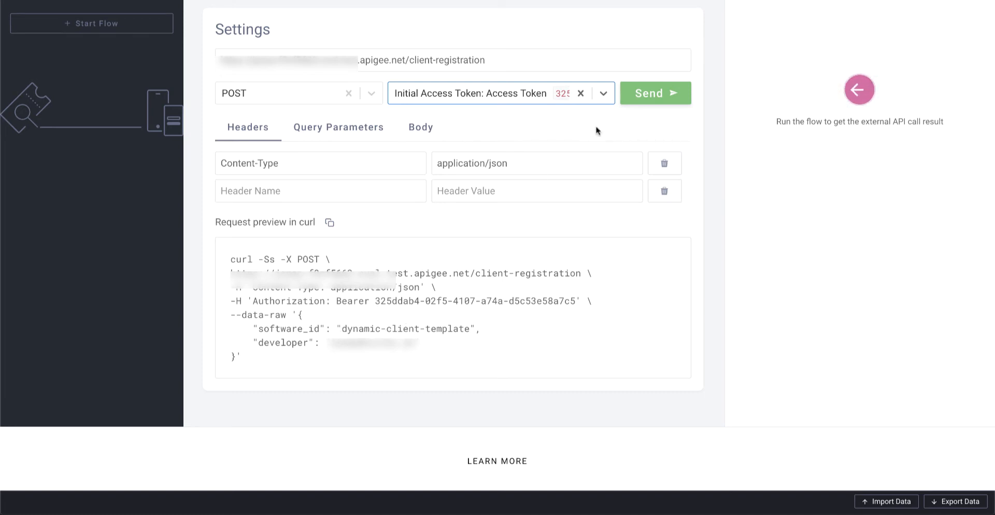
click(646, 97)
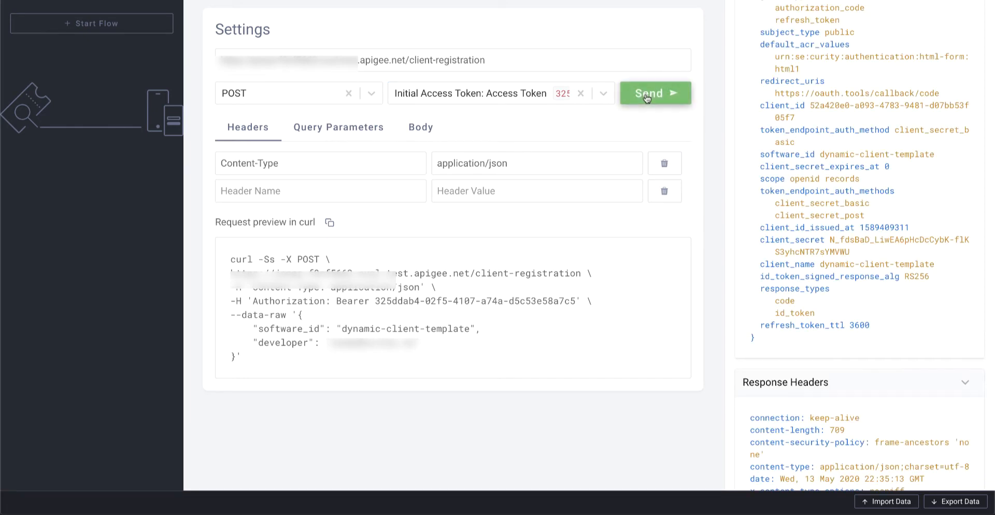
Copy the registered client's ID from the response body and highlight its client secret.
double_click(810, 105)
key(ctrl+c)
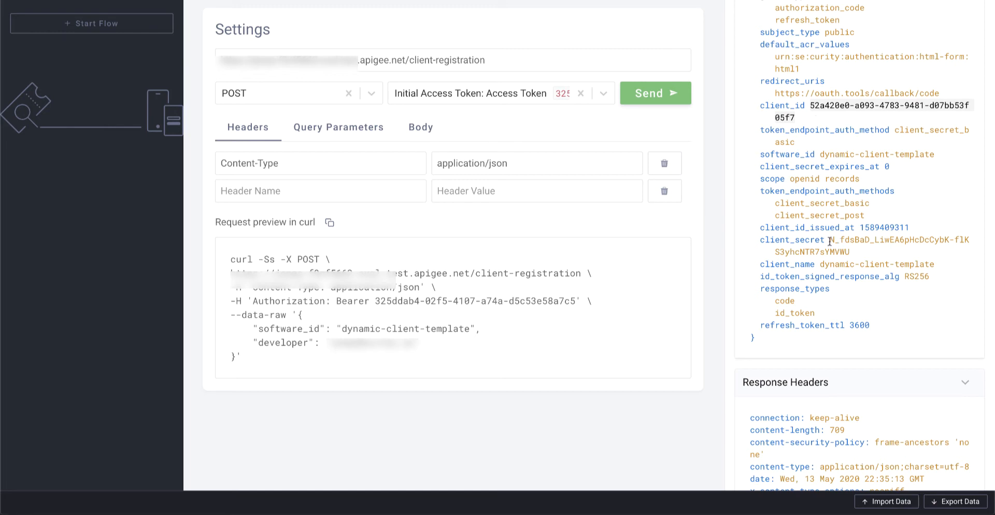
drag(830, 240, 857, 252)
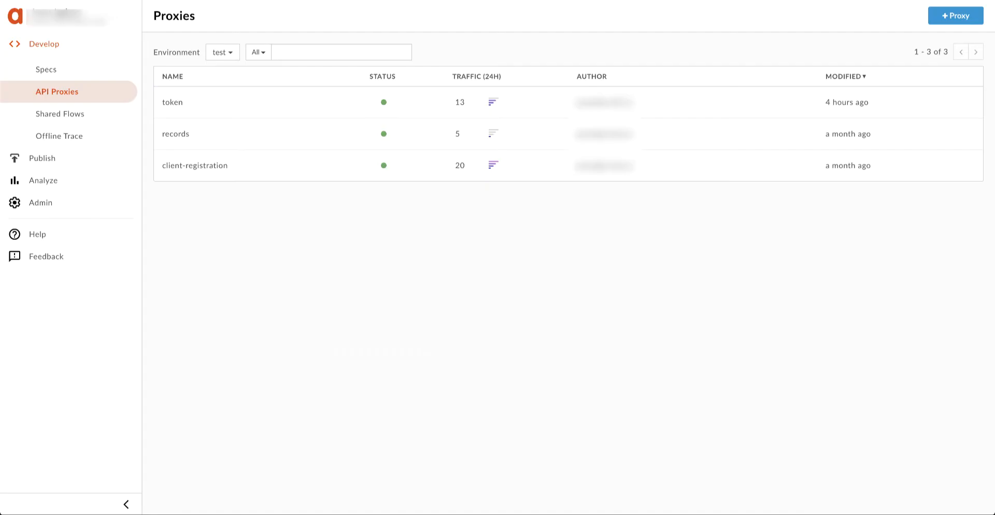
Switch to Apigee and open the list of published apps to check for the registered client.
click(44, 159)
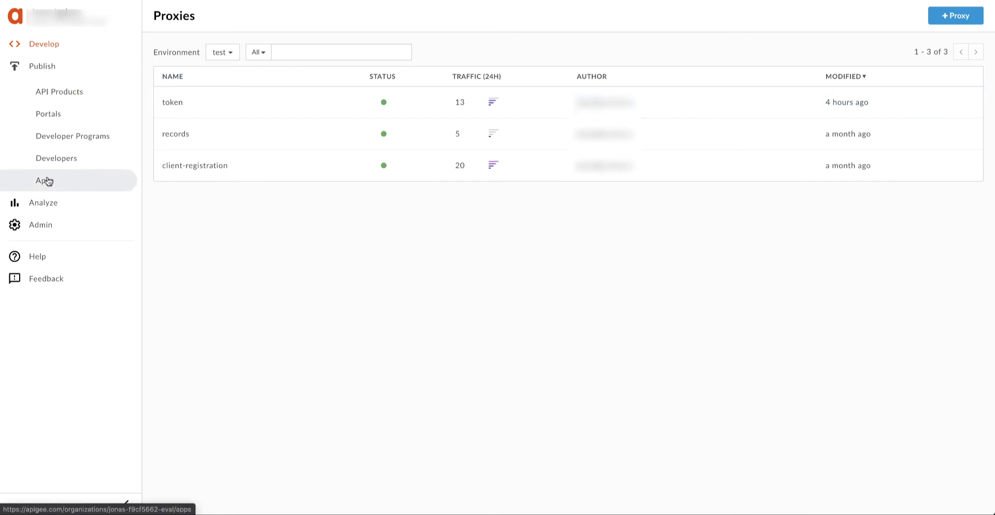
click(46, 181)
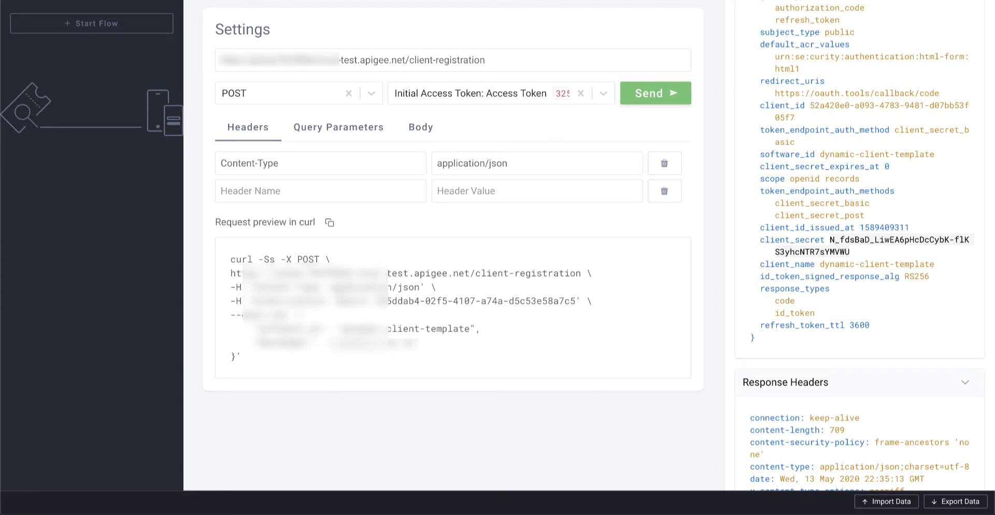
Back in OAuth Tools, open the Get AT for API flow and replace its client ID with the copied one.
scroll(118, 76, up, 4)
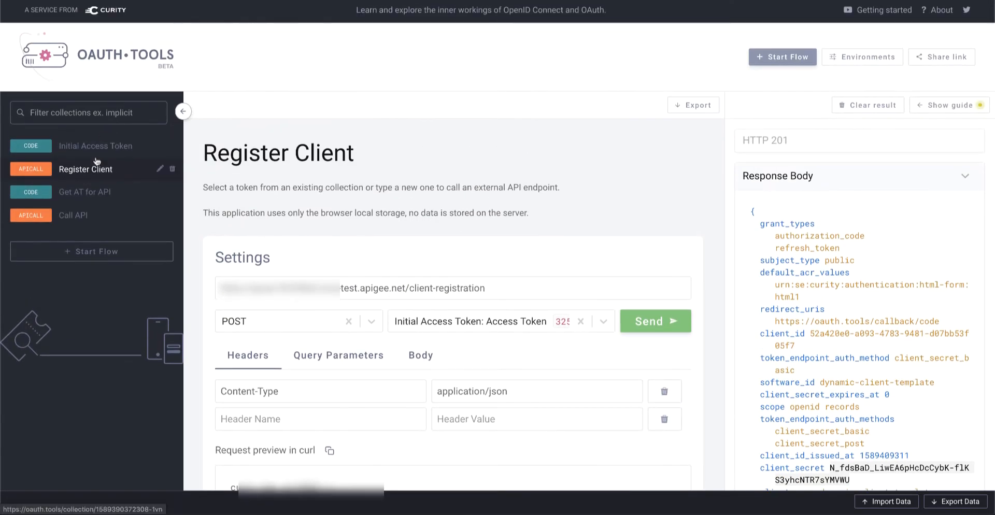
click(93, 195)
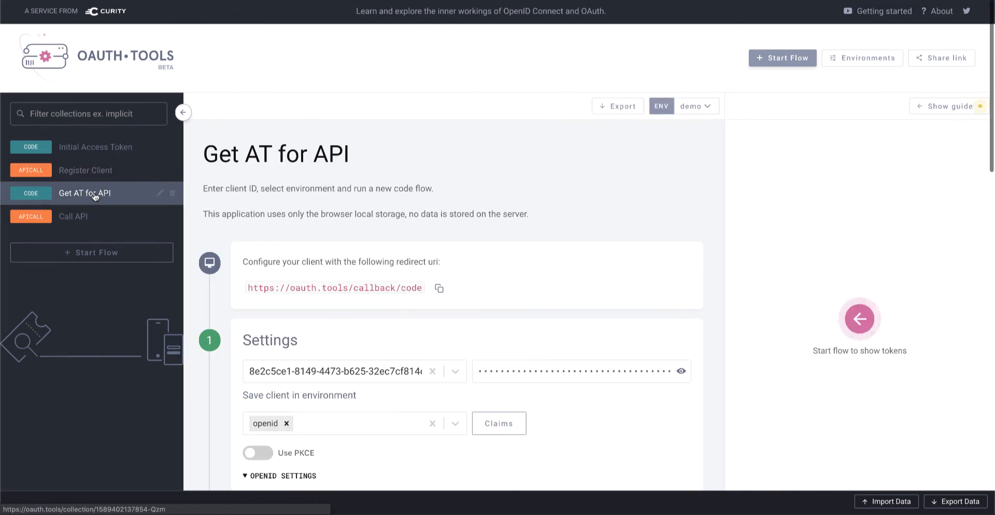
scroll(270, 257, down, 2)
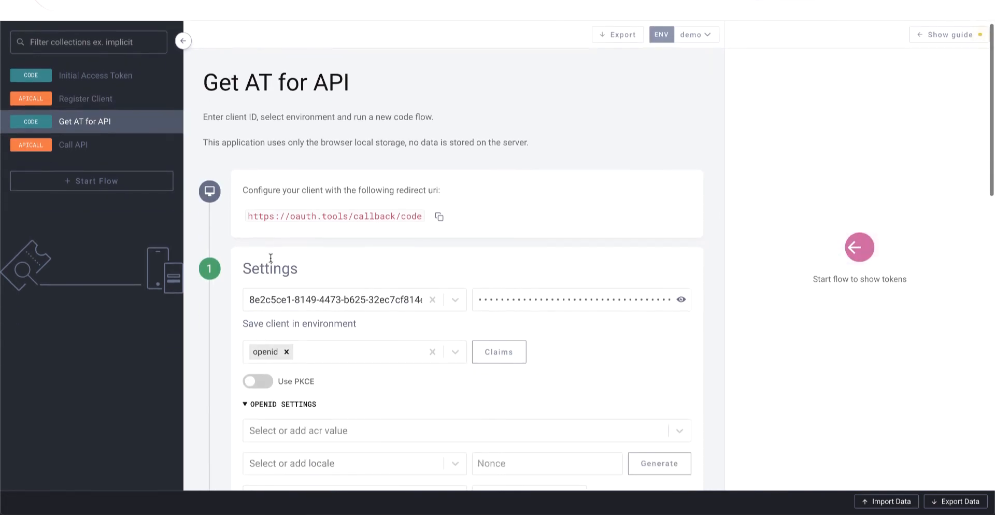
scroll(270, 258, down, 1)
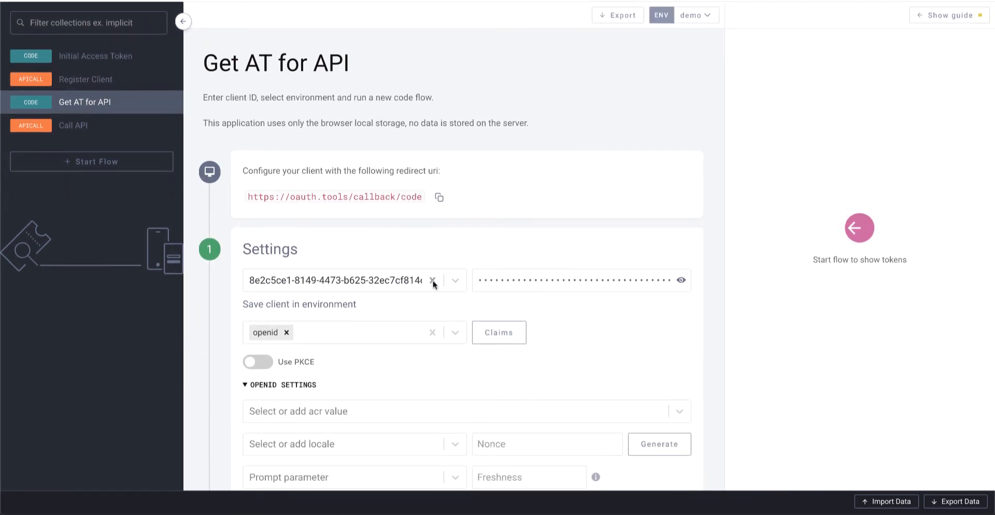
click(432, 280)
click(369, 310)
key(ctrl+v)
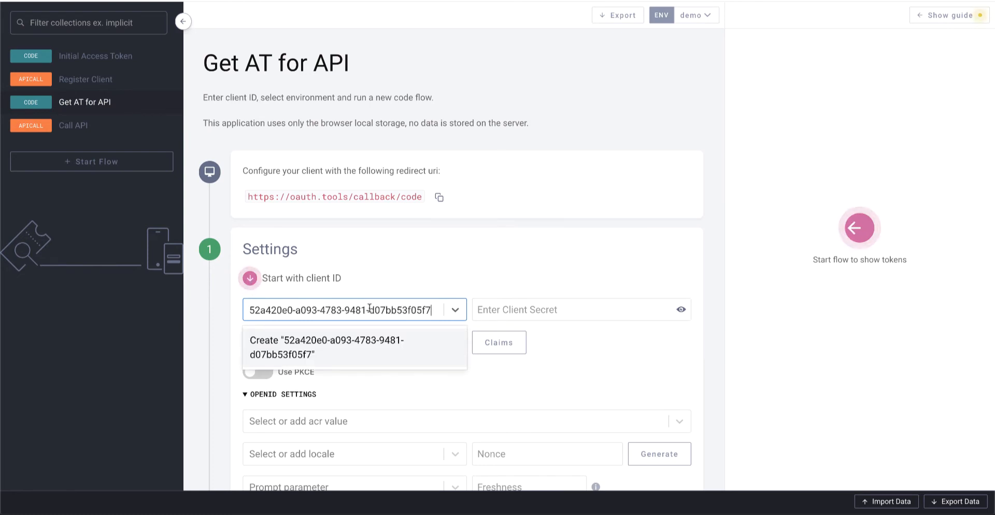
key(Return)
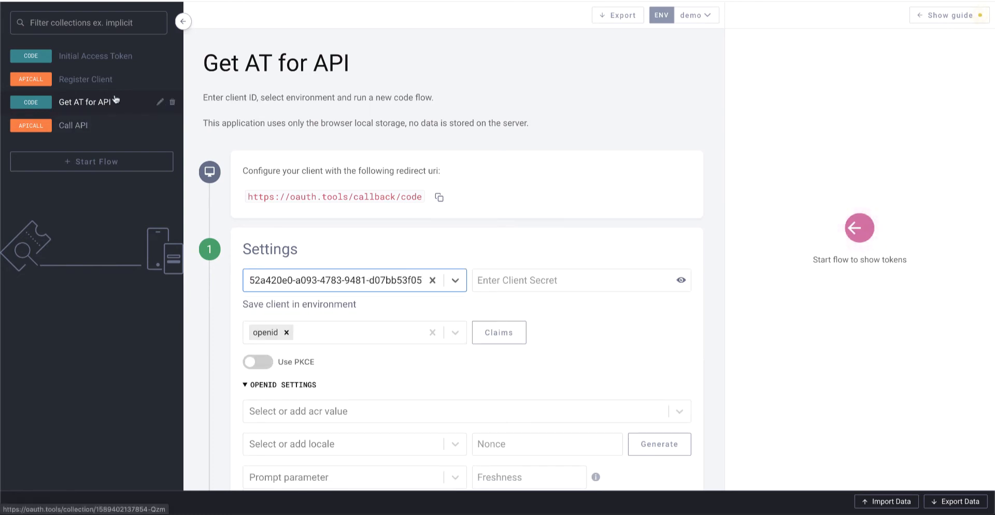
Copy the client secret from the Register Client response and paste it into the Get AT for API flow's client secret field.
click(73, 80)
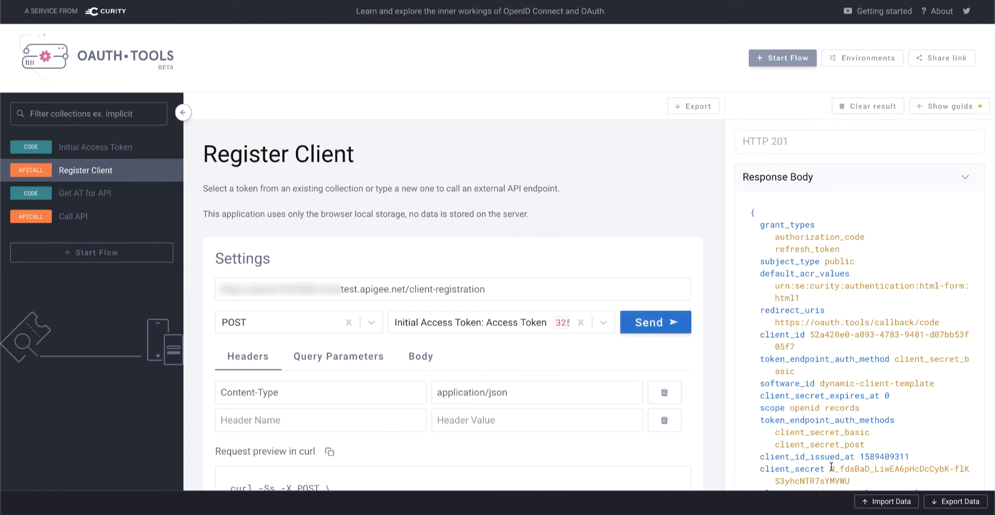
drag(829, 468, 854, 481)
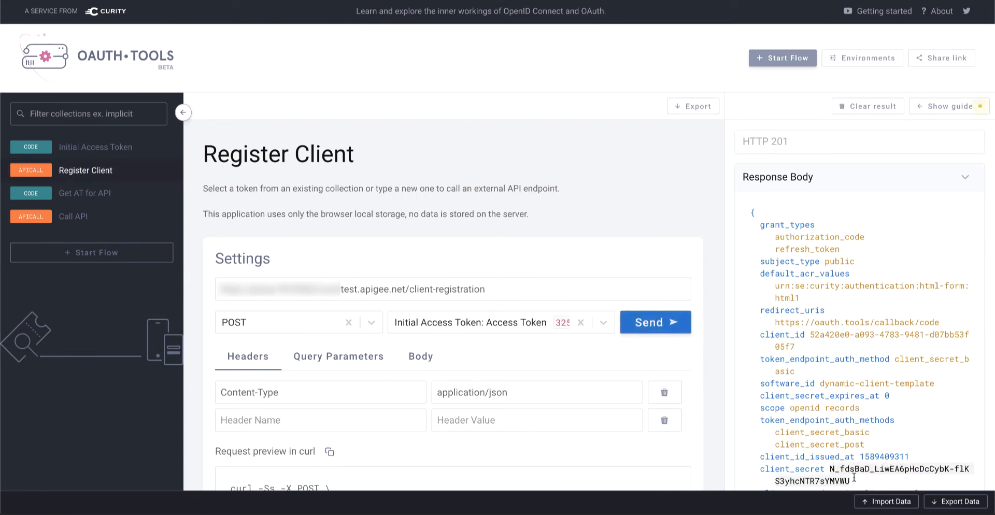
click(88, 199)
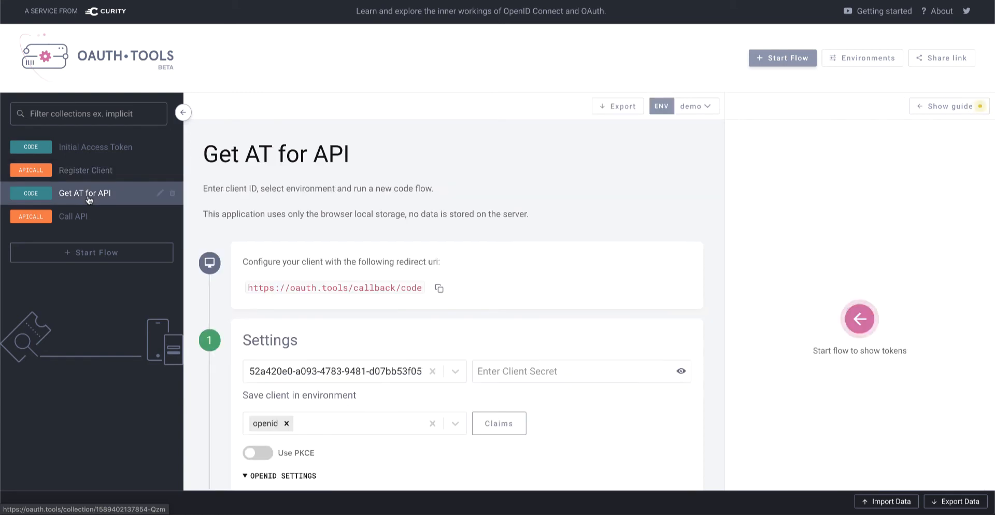
click(506, 371)
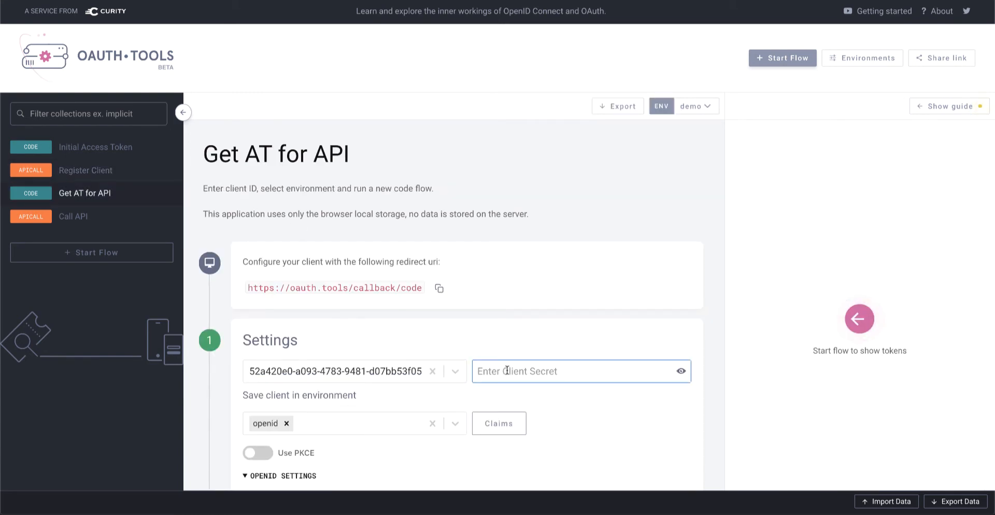
key(ctrl+v)
scroll(450, 395, down, 1)
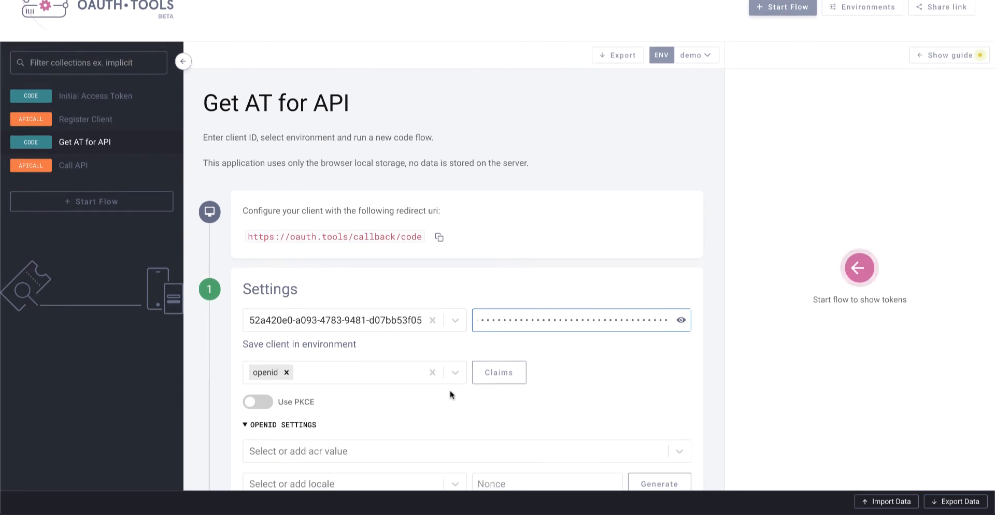
scroll(430, 392, down, 3)
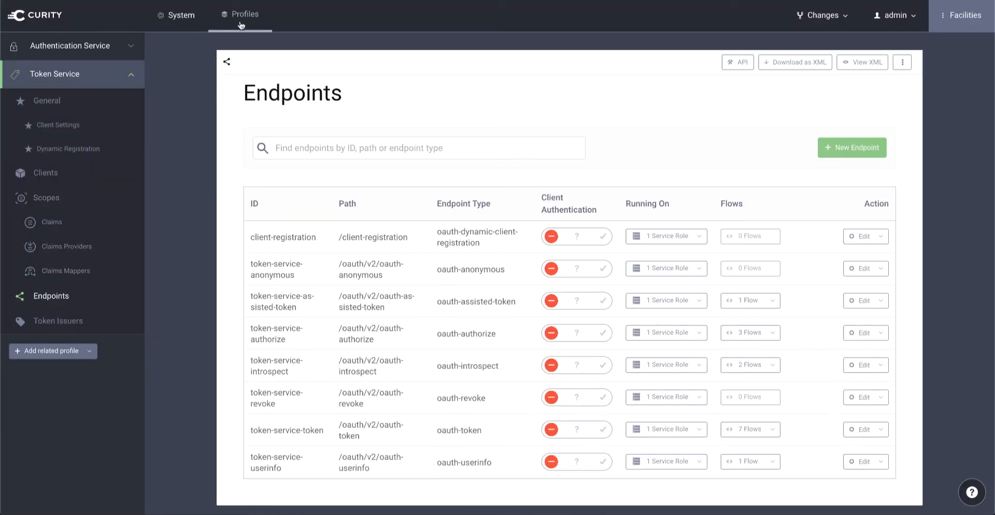
In the Curity admin, open the apigee-edge-token-publisher event listener and review its apigee-client HTTP client settings.
click(184, 22)
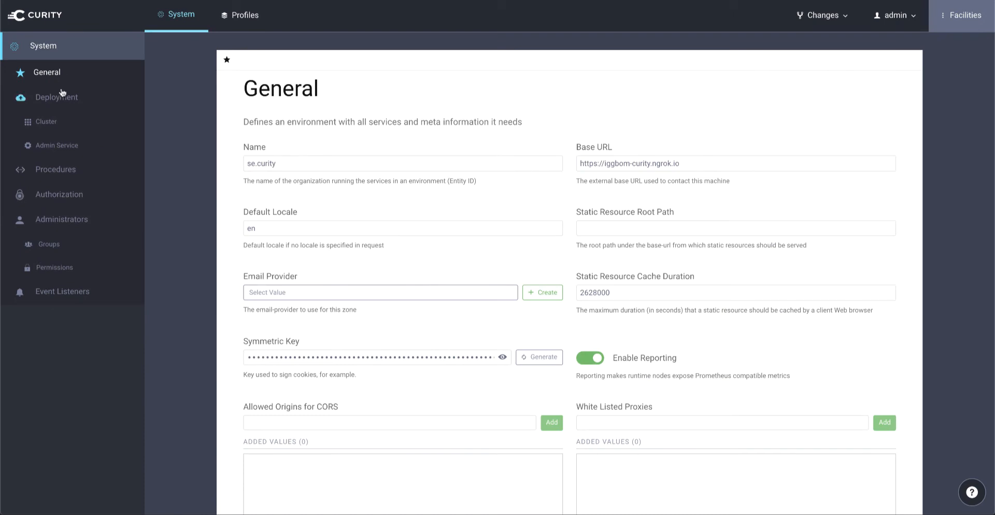
click(60, 294)
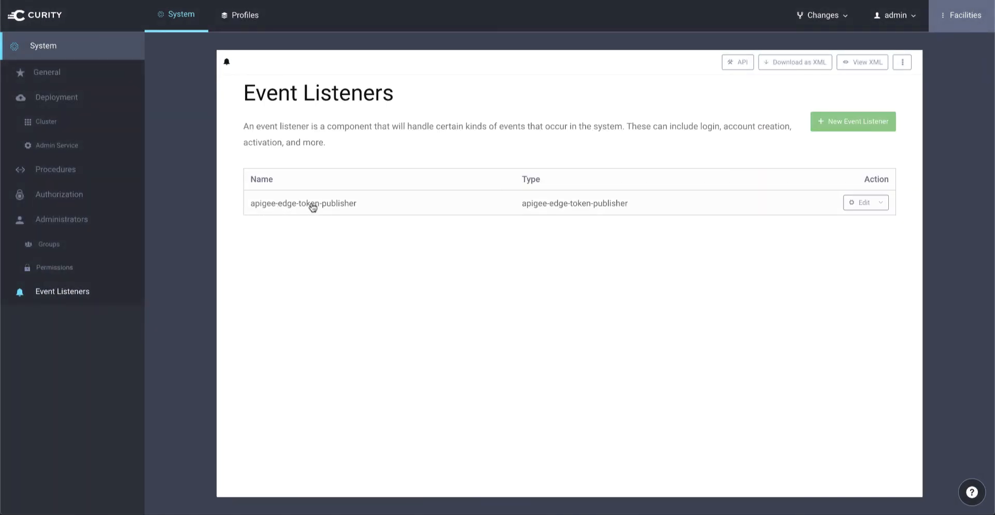
click(572, 207)
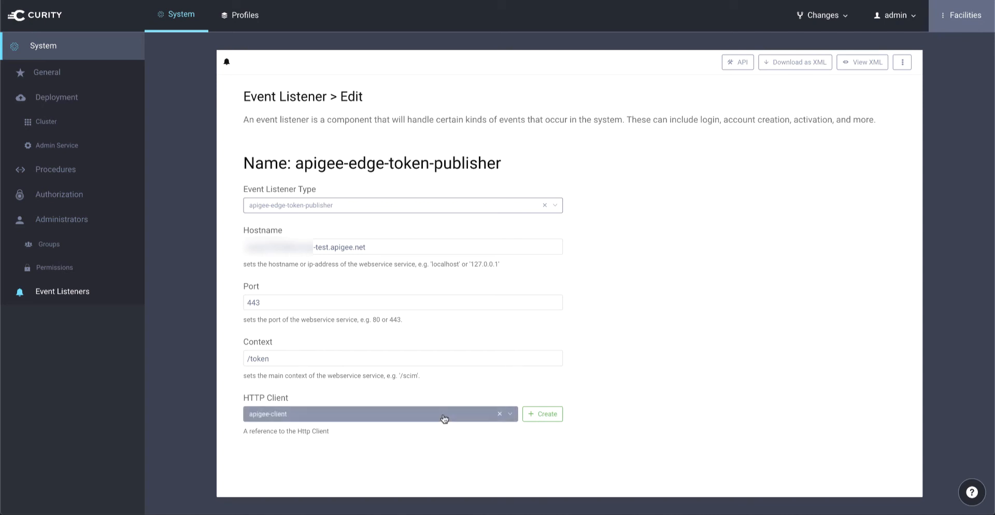
click(966, 19)
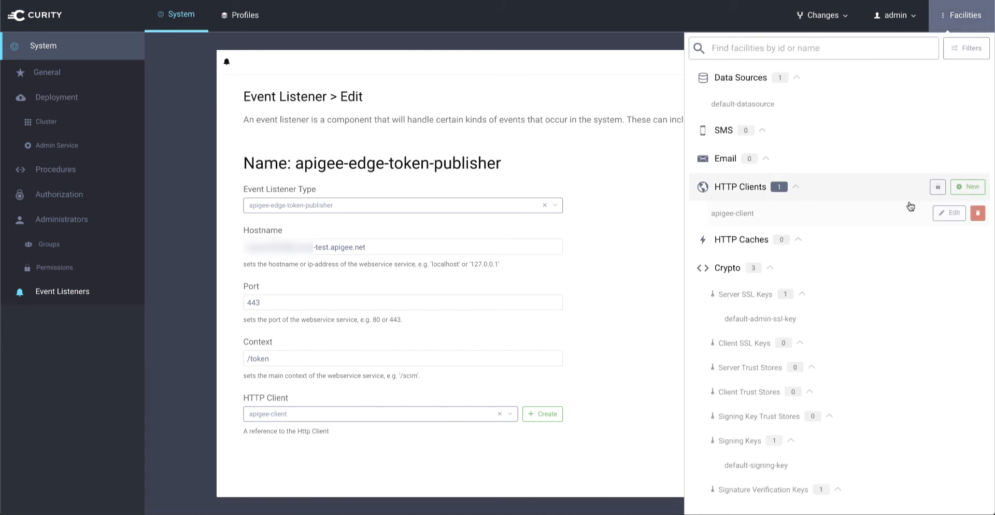
click(941, 212)
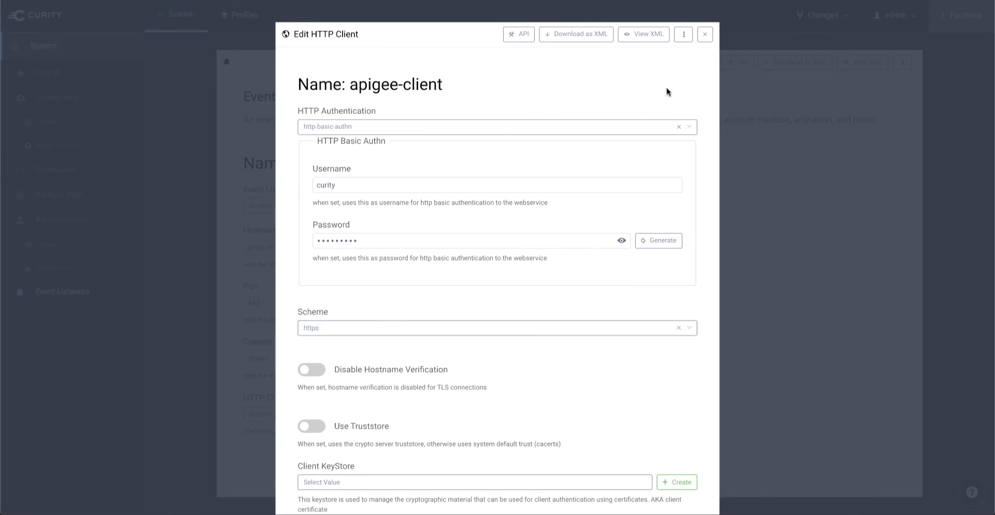
click(704, 34)
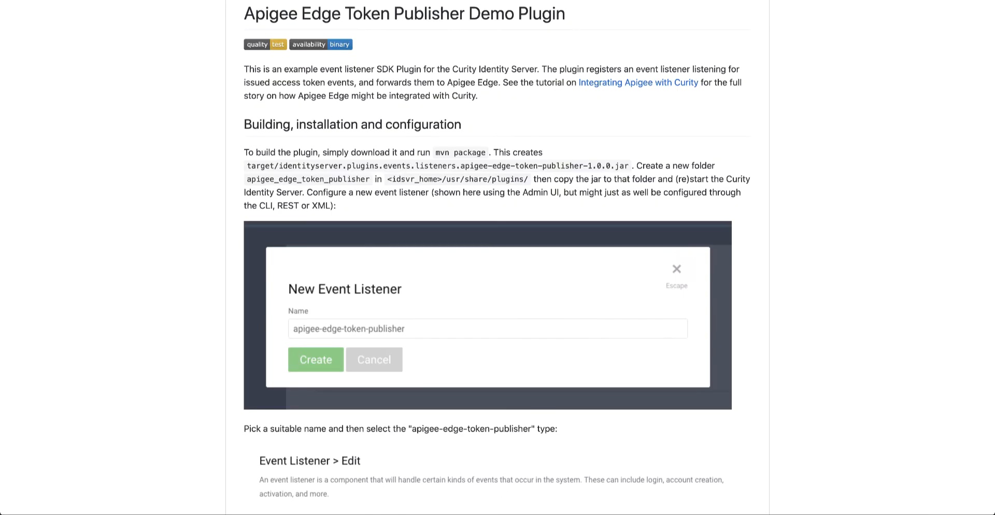
View the Apigee Edge Token Publisher Demo Plugin's README and source files in its GitHub repository.
scroll(598, 75, up, 10)
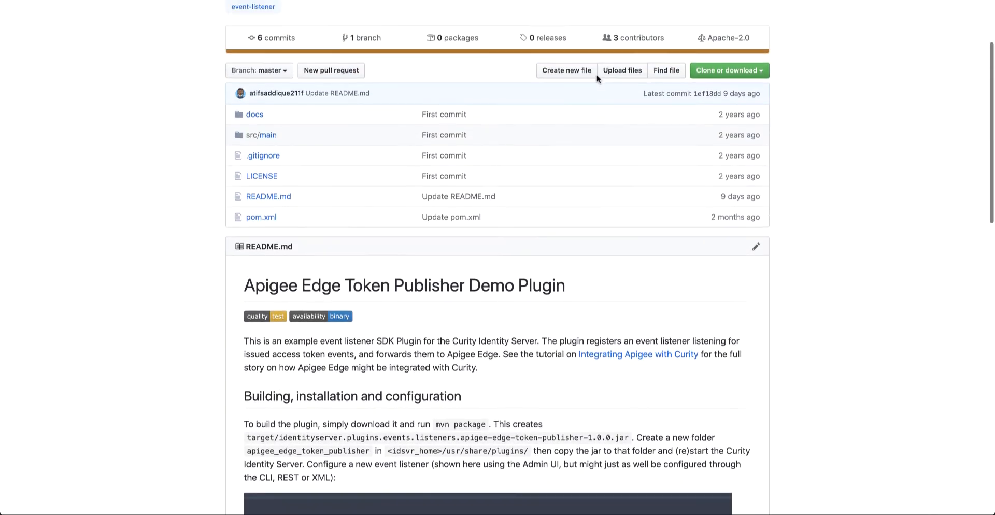
scroll(598, 78, up, 1)
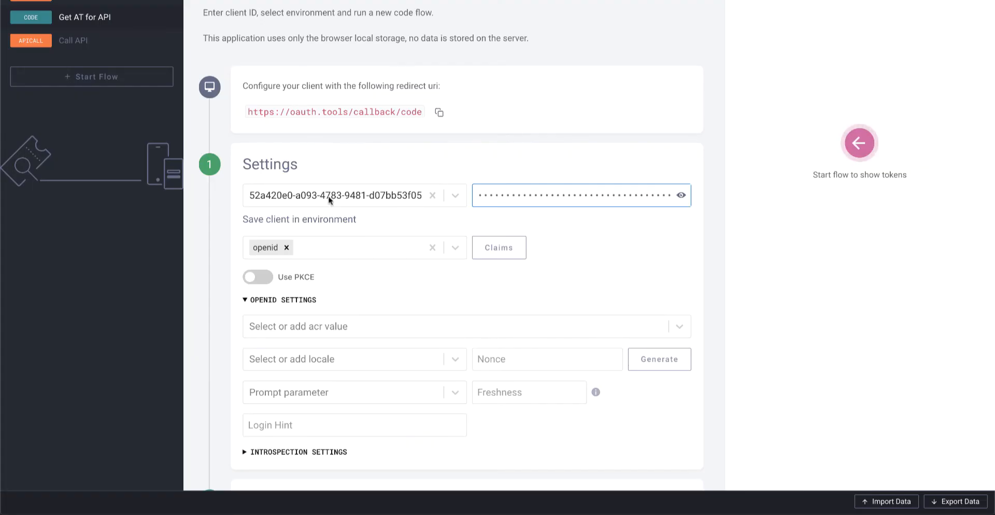
Back in OAuth Tools, run the Get AT for API flow with the openid scope.
scroll(523, 196, down, 2)
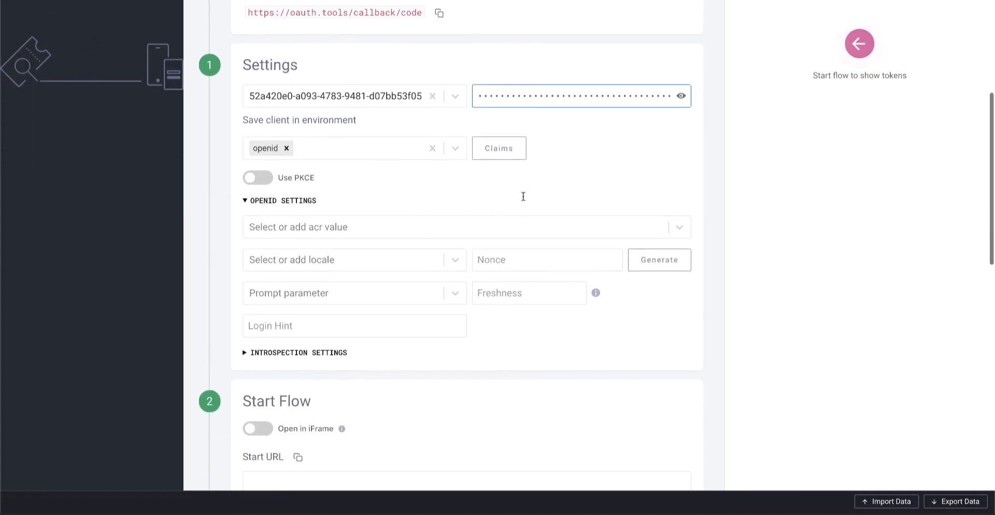
scroll(524, 196, down, 4)
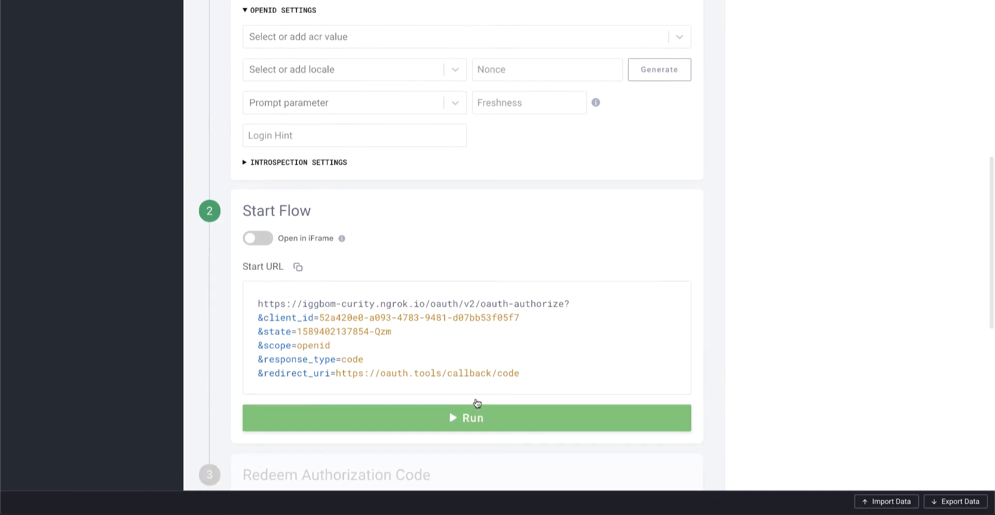
click(470, 420)
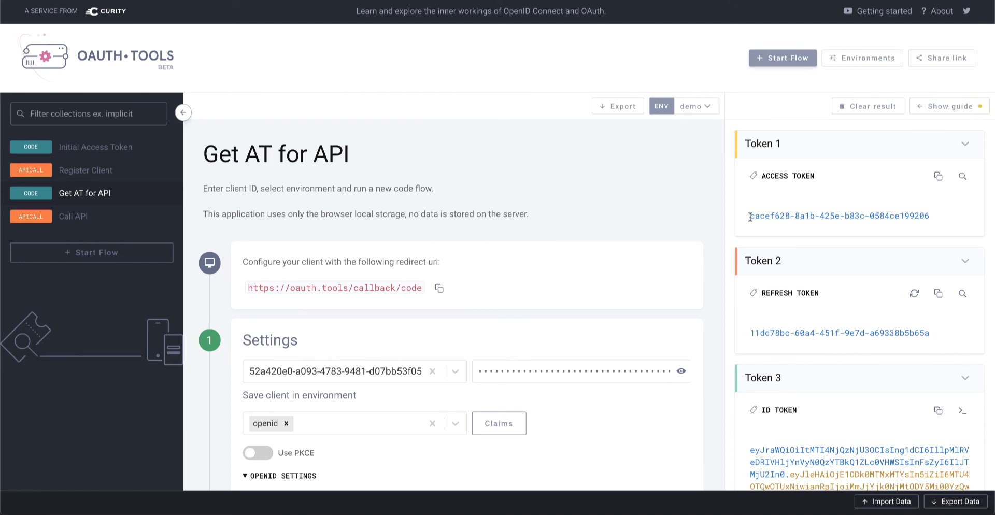
Highlight the start of the issued access token and examine the code redemption request and decoded ID token.
drag(749, 217, 792, 217)
scroll(487, 243, down, 1)
scroll(496, 256, down, 13)
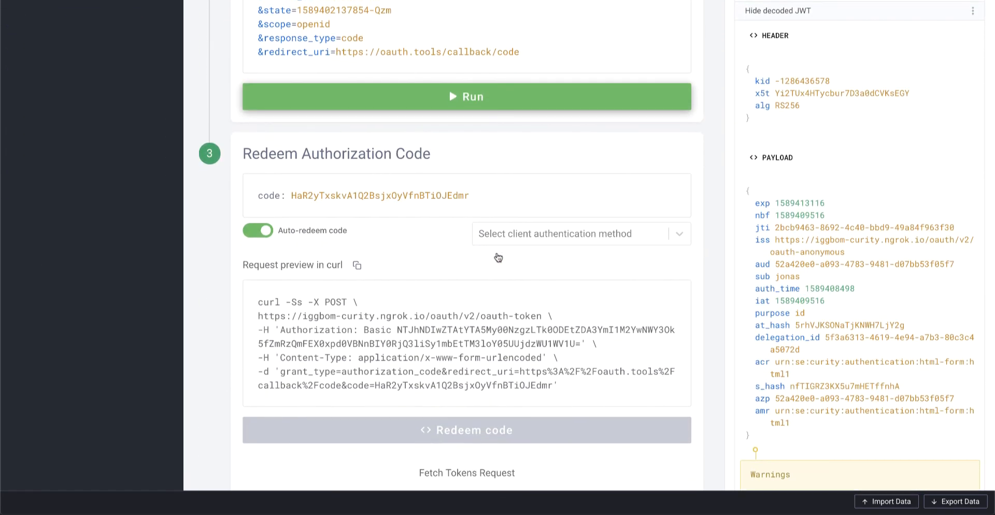
scroll(497, 257, up, 15)
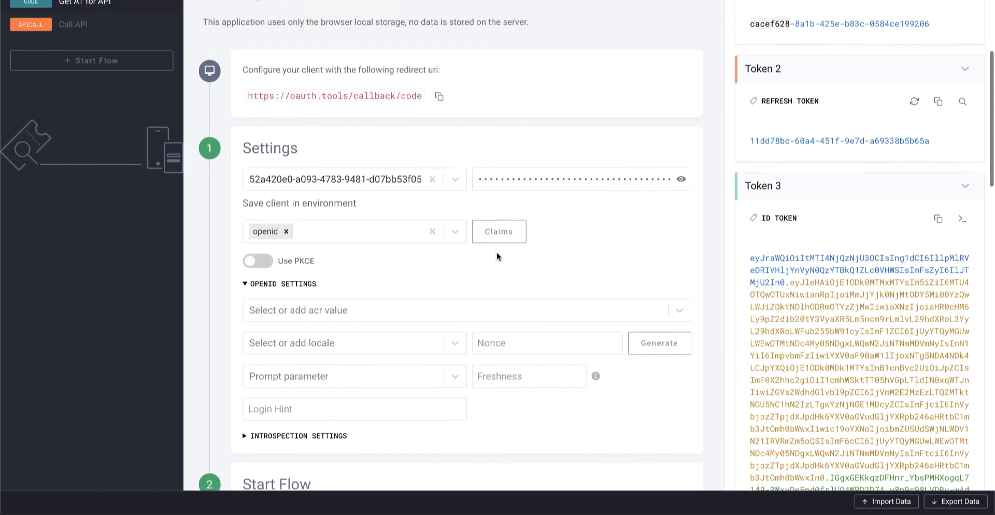
scroll(496, 256, up, 2)
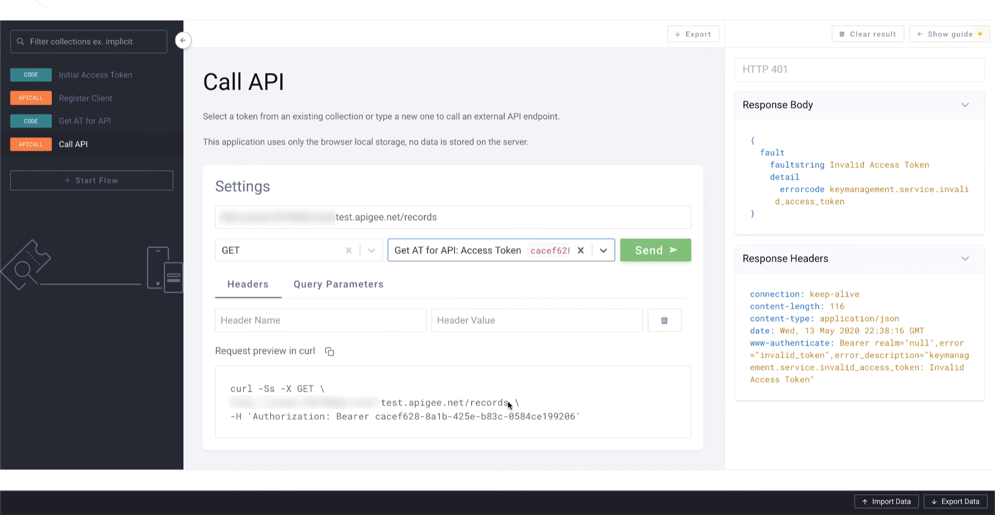
Highlight the /records path in the Call API request preview and switch to Apigee's API proxies to find the records proxy.
drag(511, 405, 467, 402)
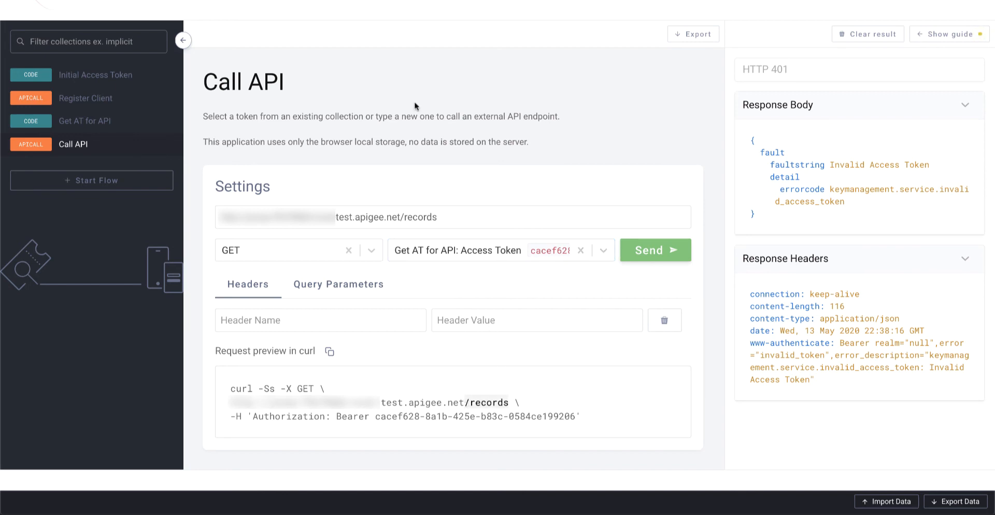
click(332, 1)
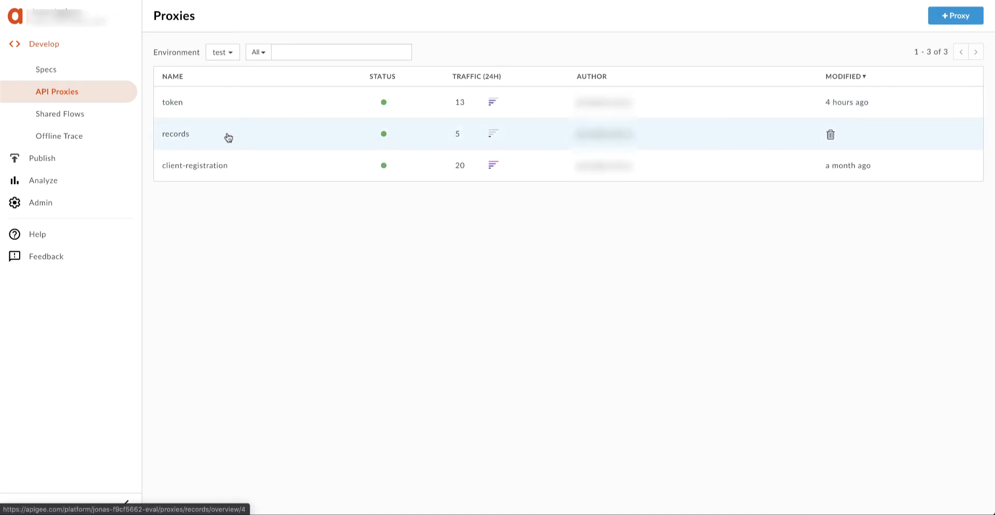
Back in OAuth Tools, send the GET request to the records endpoint and highlight the error details in the response headers.
click(326, 5)
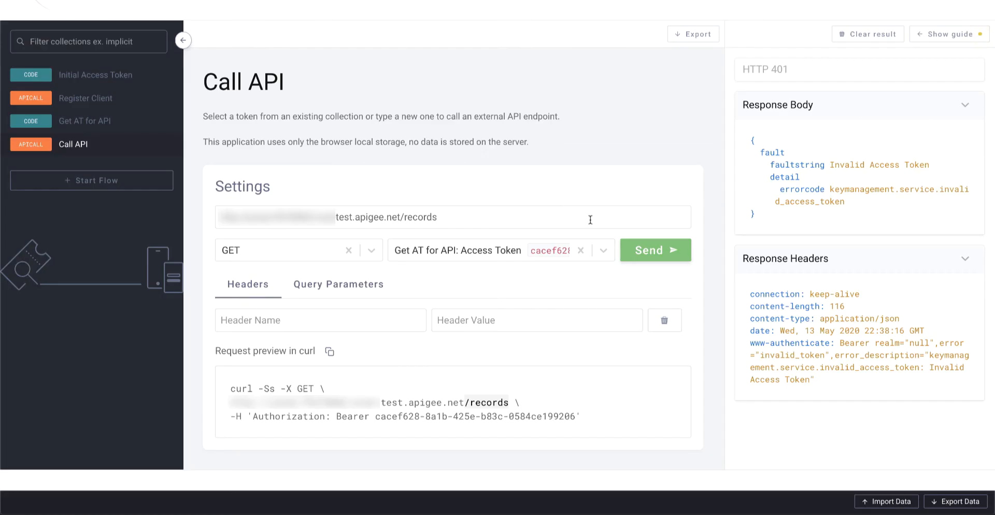
click(639, 243)
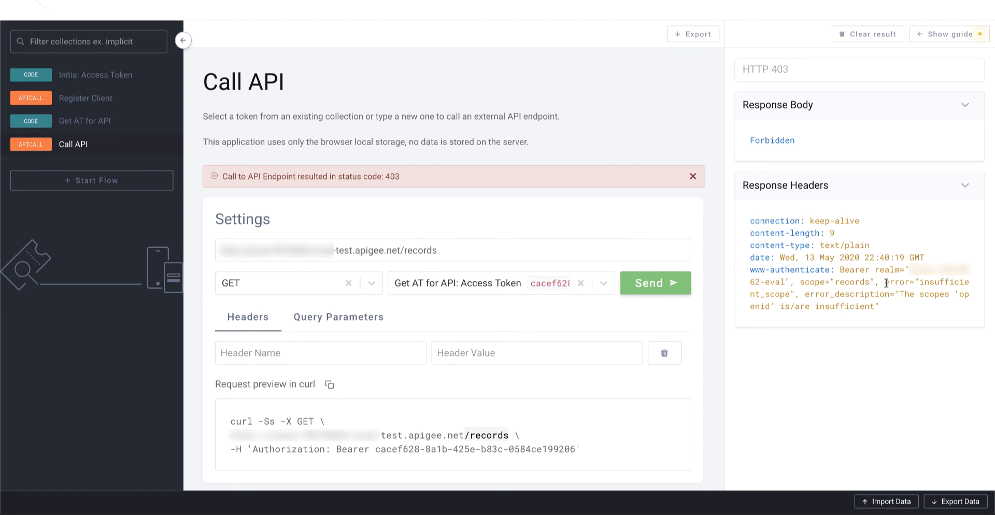
drag(885, 281, 884, 306)
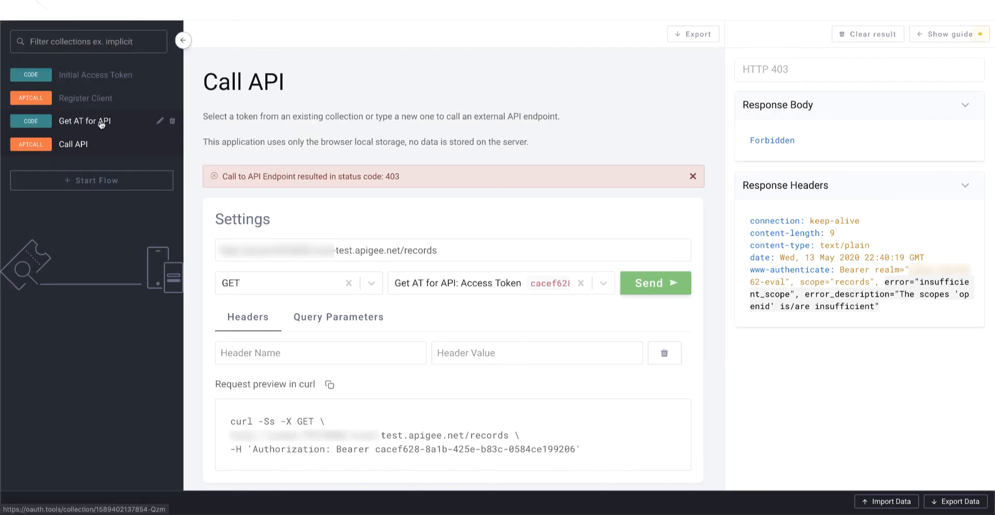
Add the records scope to the Get AT for API flow's settings.
click(101, 121)
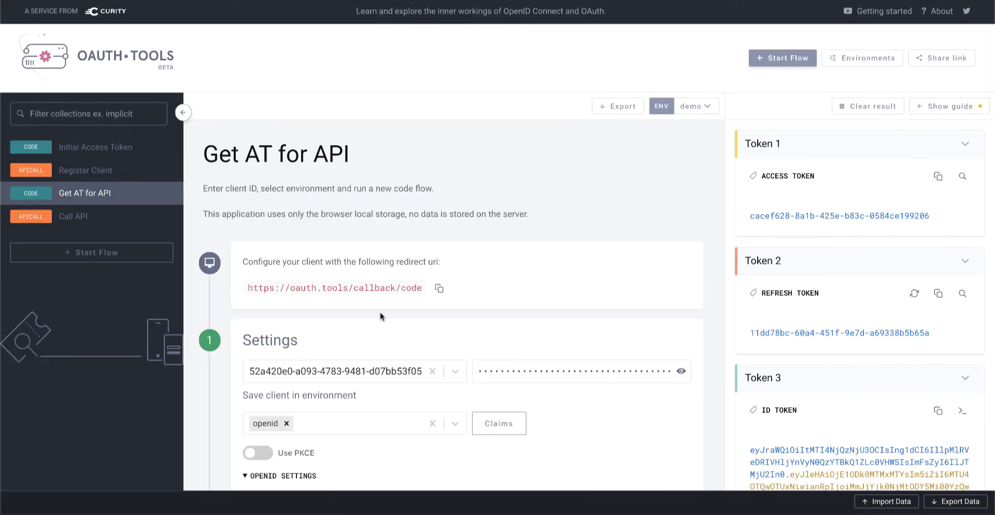
scroll(393, 397, down, 2)
click(340, 340)
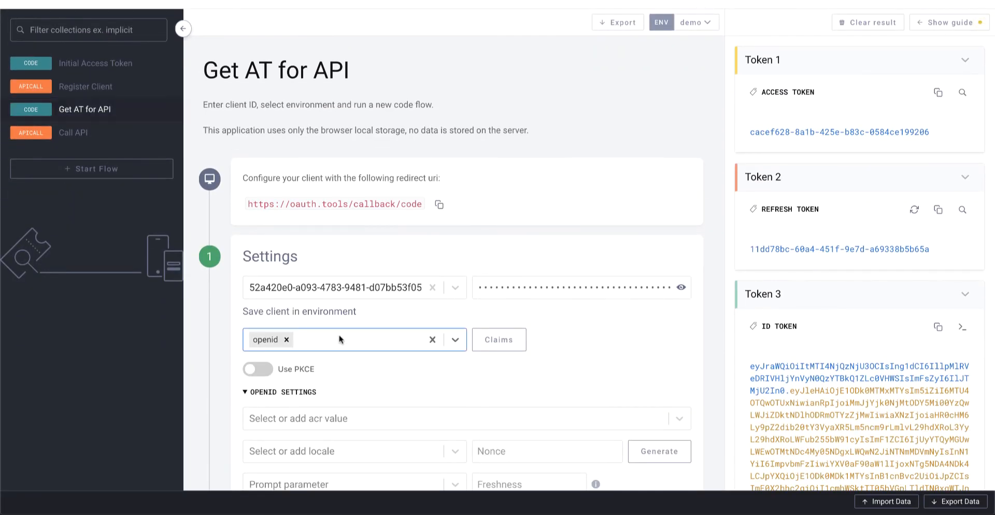
text(records)
key(Return)
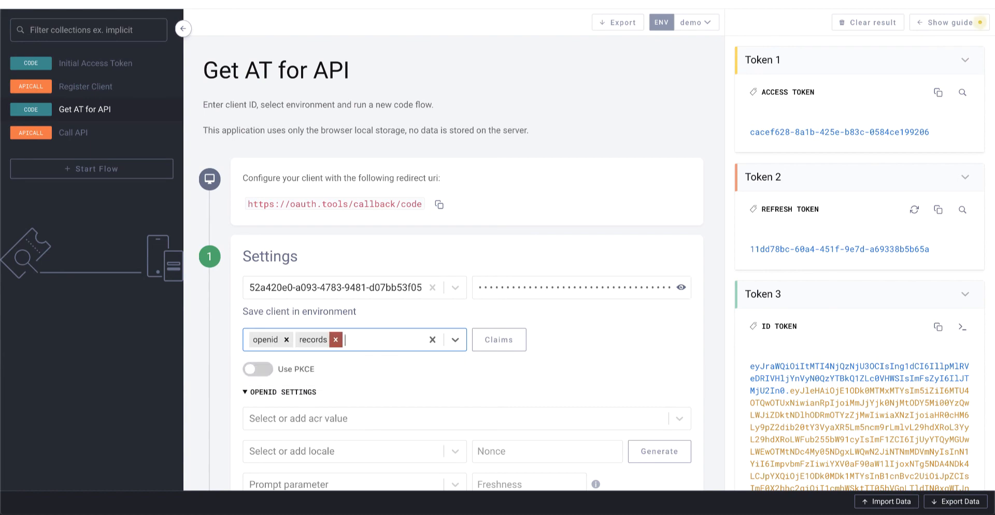
Run the Get AT for API flow with both scopes and highlight the start of the new access token.
scroll(422, 370, down, 5)
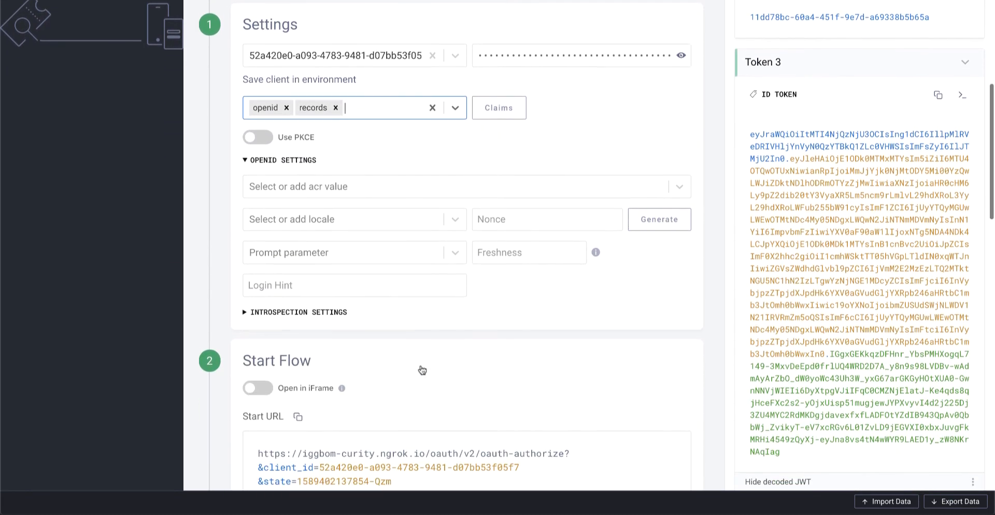
scroll(422, 370, down, 5)
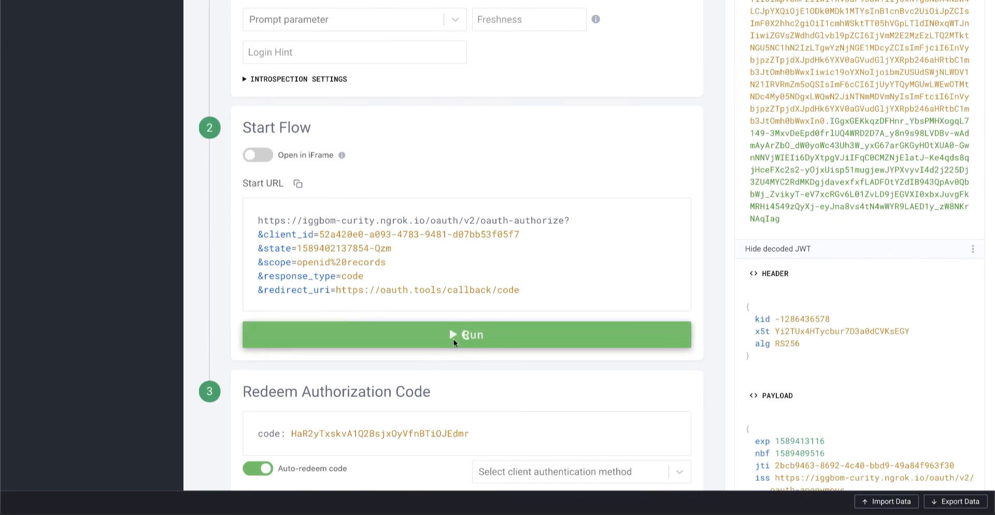
click(454, 339)
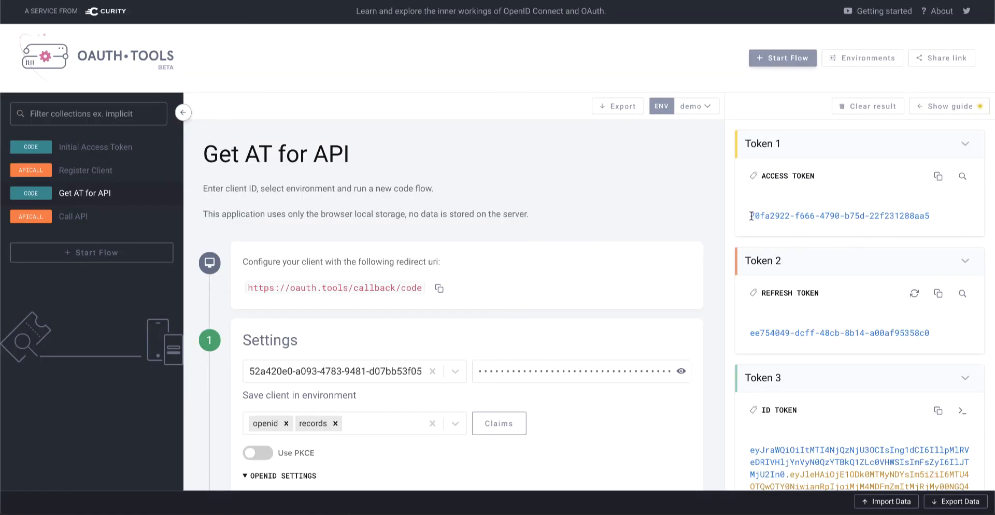
drag(750, 215, 770, 216)
Choose the Get AT for API access token for the Call API request and send the GET request to the records endpoint.
click(82, 216)
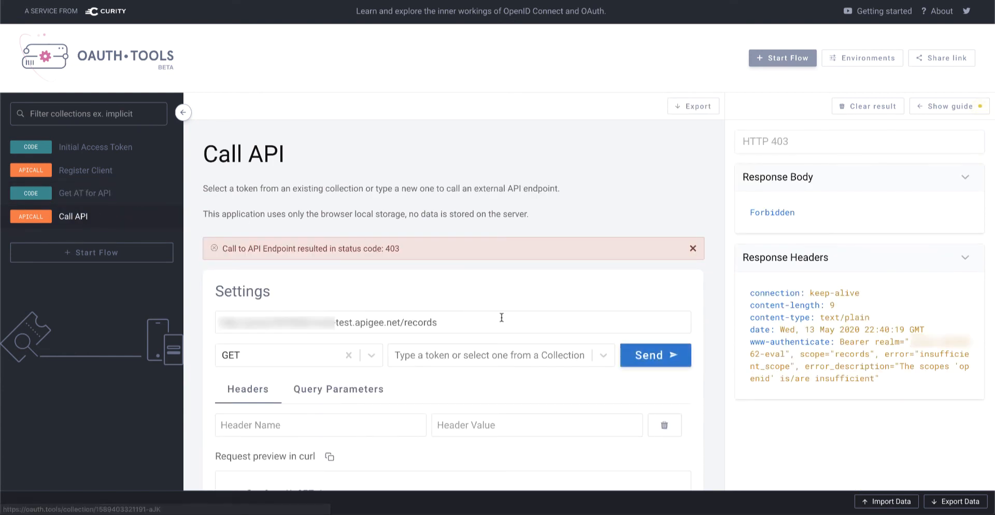
click(599, 356)
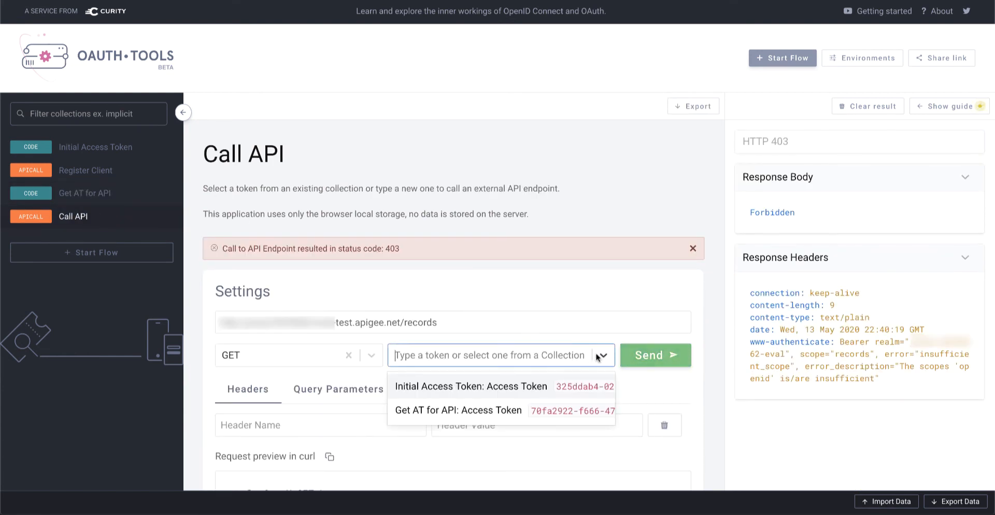
click(544, 410)
click(656, 325)
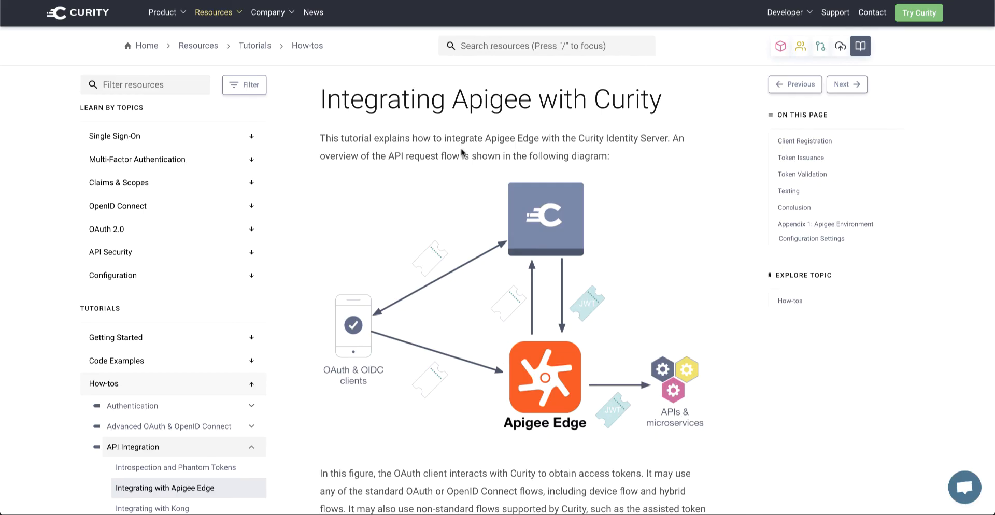
Switch to Curity's Integrating Apigee with Curity tutorial and view its API request flow diagram.
scroll(462, 145, down, 1)
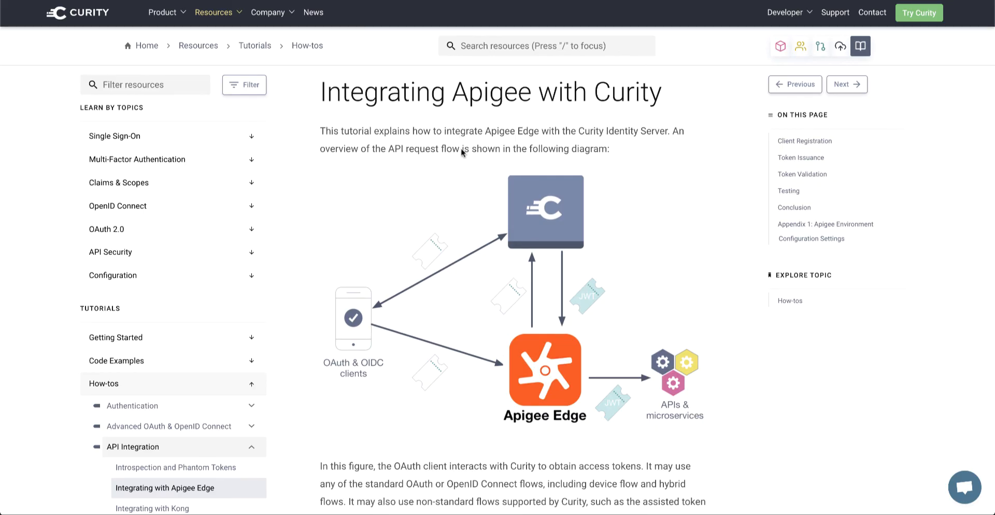